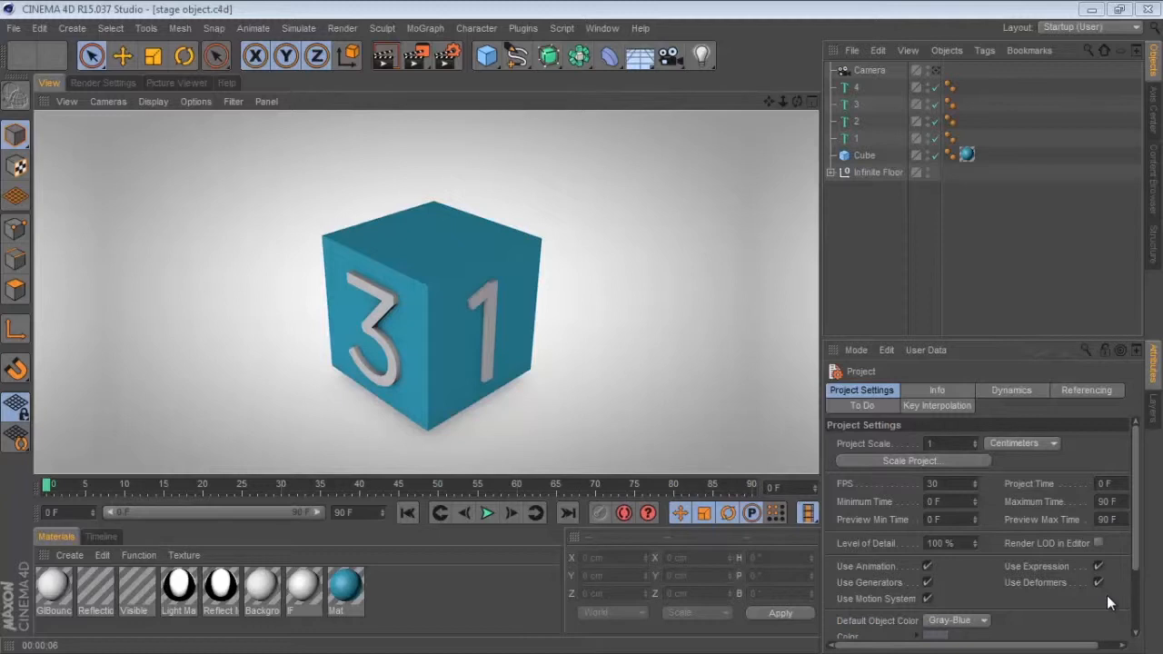
# Rename the existing Camera object as cam 1.
pyautogui.click(707, 305)
pyautogui.click(868, 70)
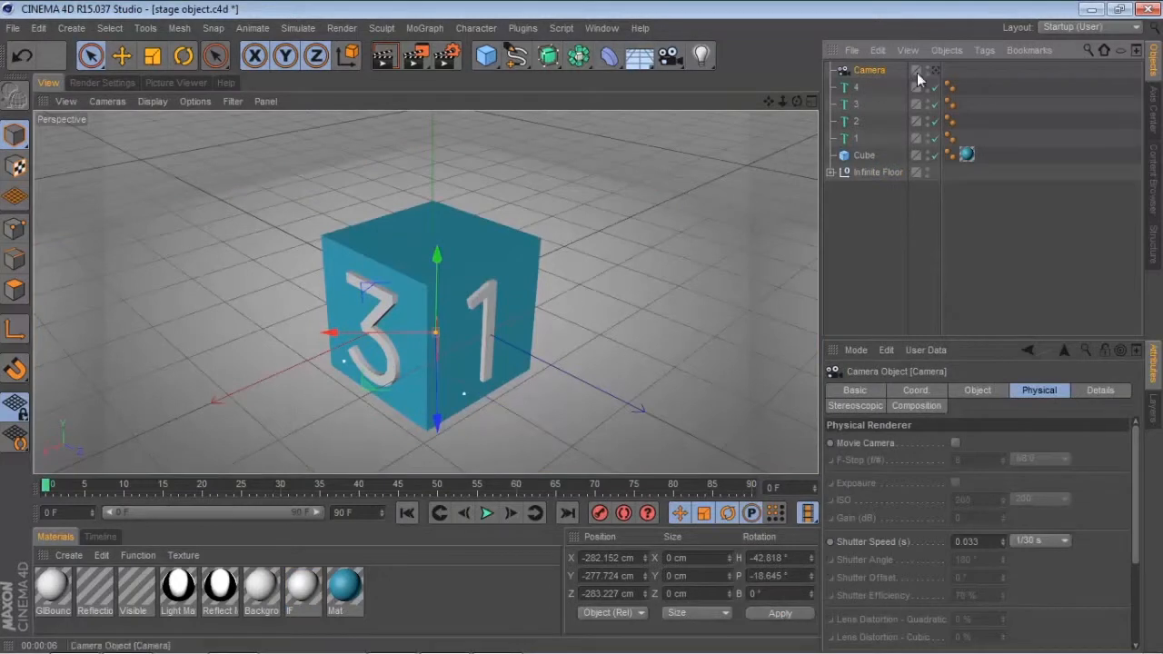
pyautogui.doubleClick(880, 70)
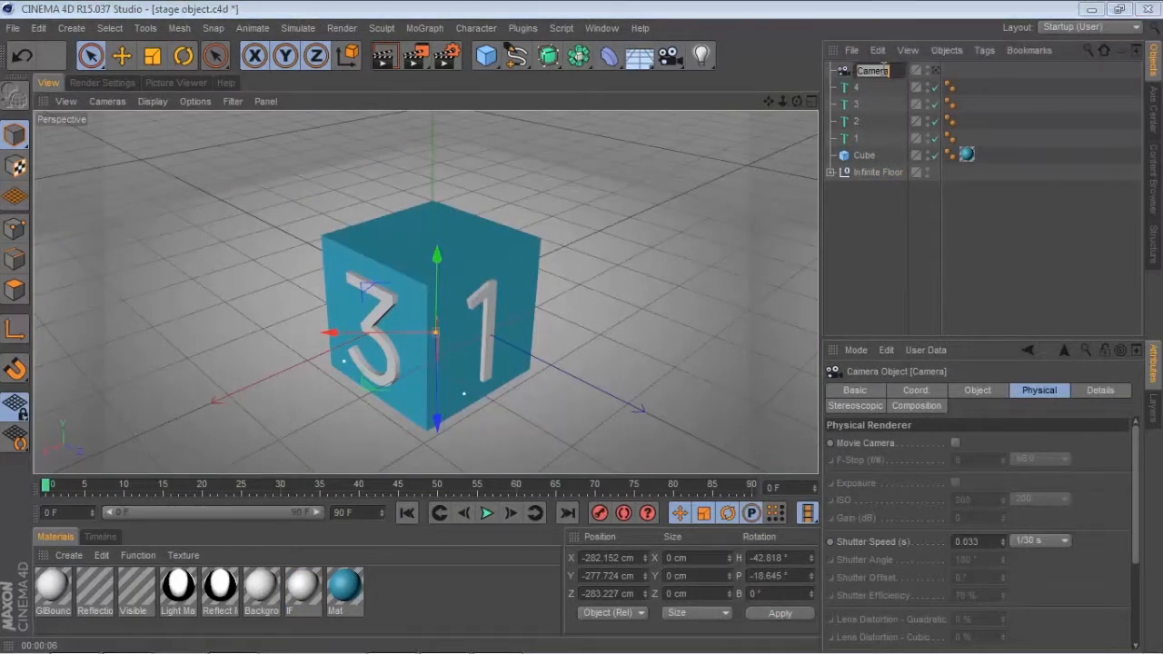
pyautogui.write('cam 1')
pyautogui.press('Return')
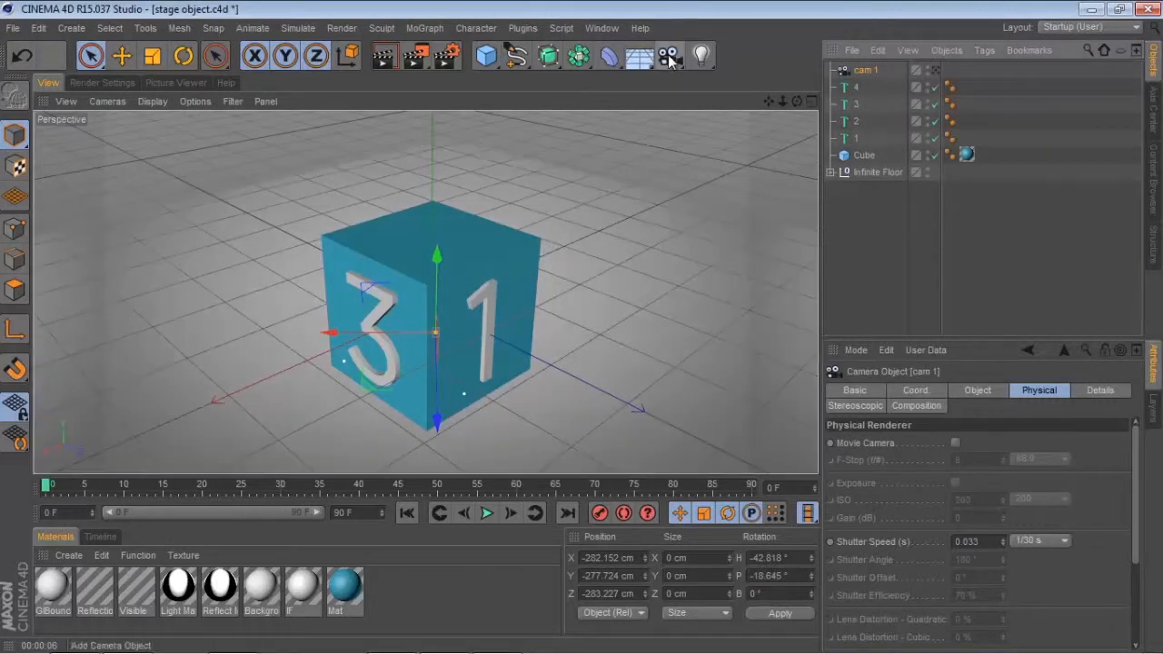
# Add a Stage object to the scene and assign cam 1 as its camera.
pyautogui.click(669, 56)
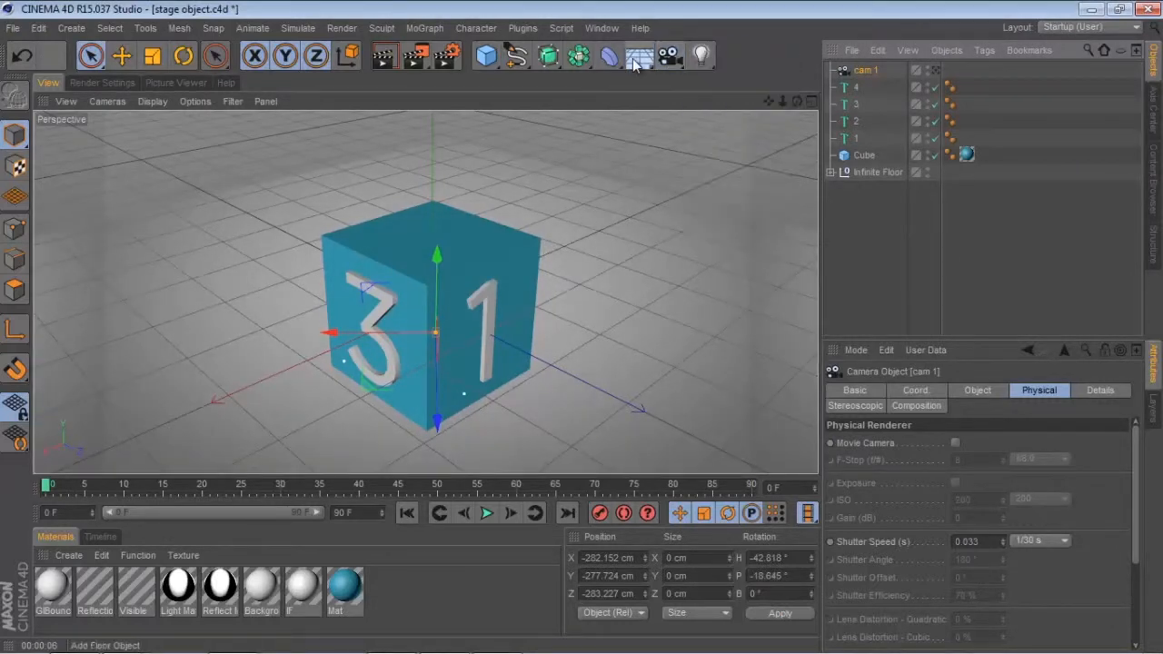
pyautogui.click(636, 62)
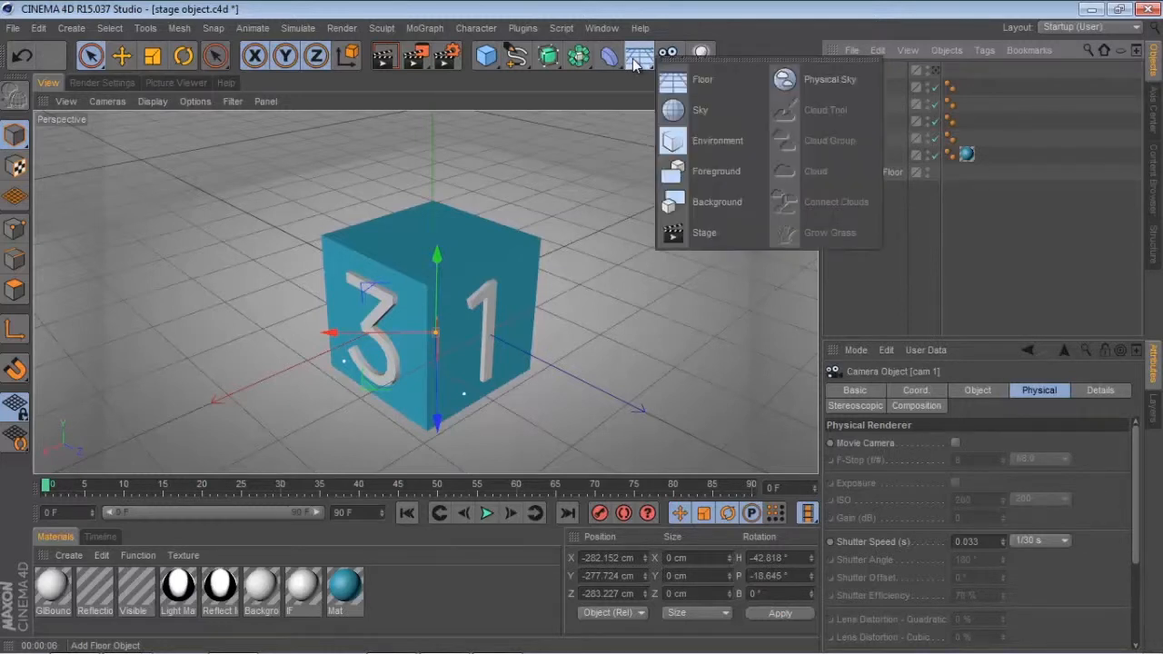
pyautogui.click(673, 234)
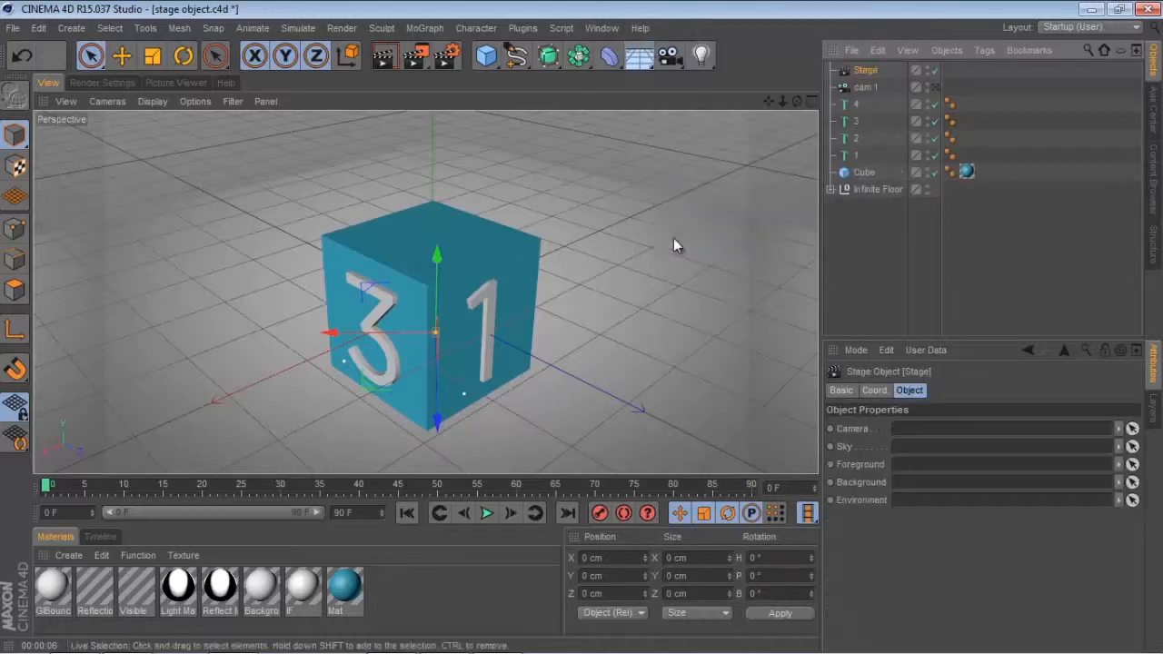
pyautogui.click(863, 71)
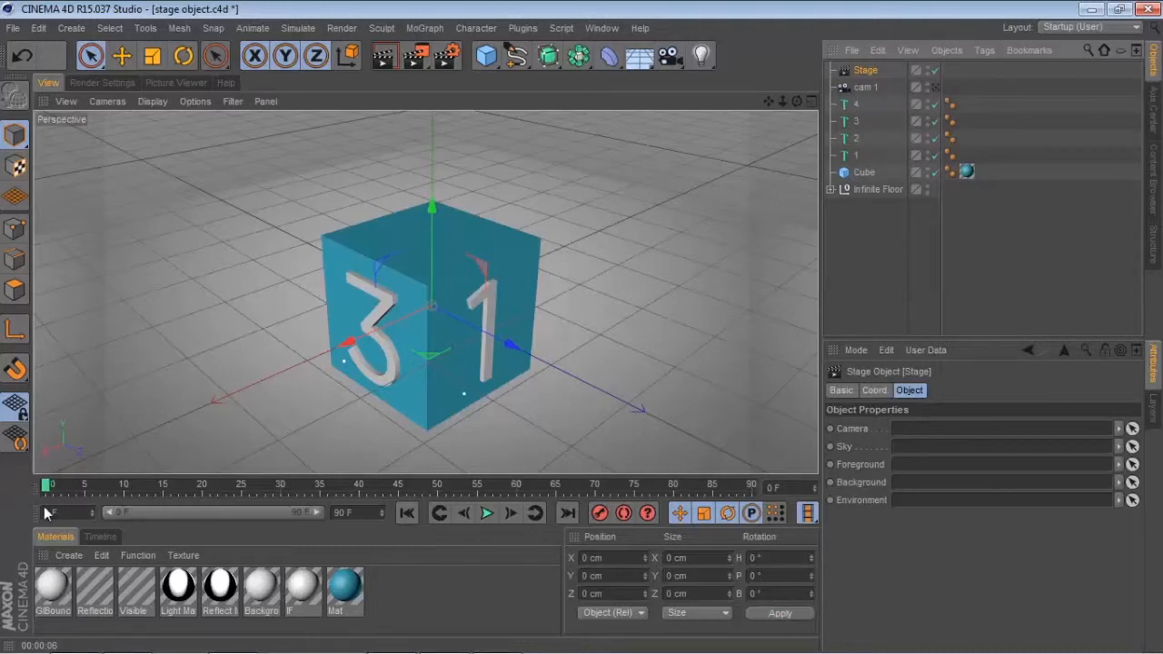
pyautogui.moveTo(872, 87); pyautogui.dragTo(903, 429)
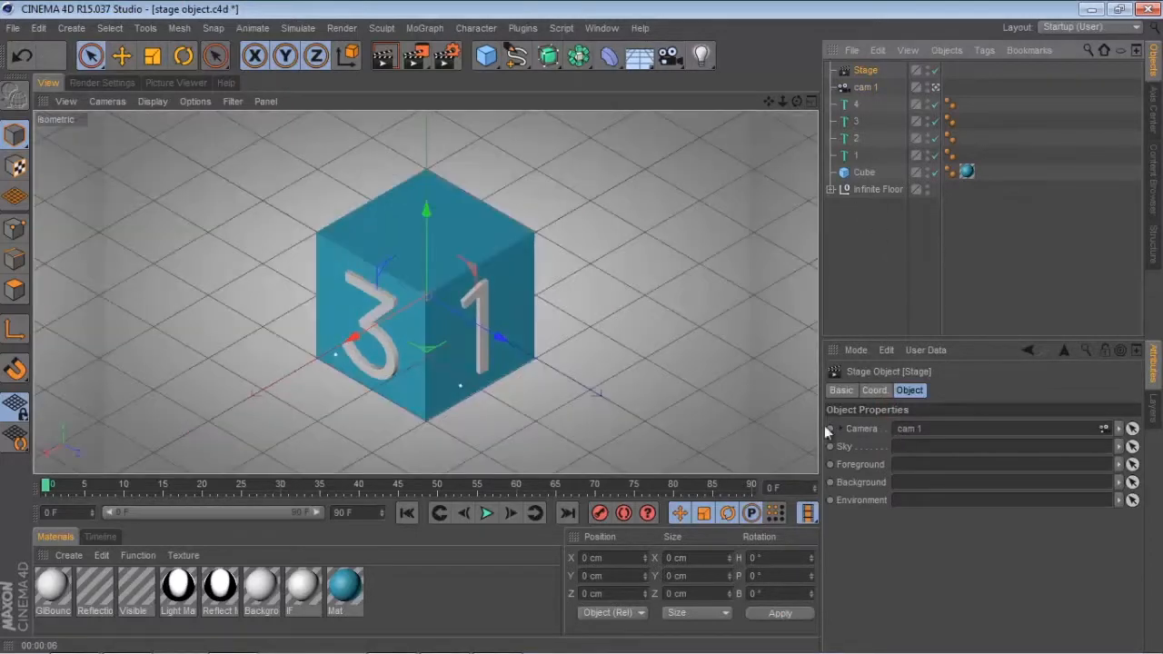
# Set cam 1's projection to Perspective and frame the whole cube with its 3 and 1 faces in view.
pyautogui.click(865, 86)
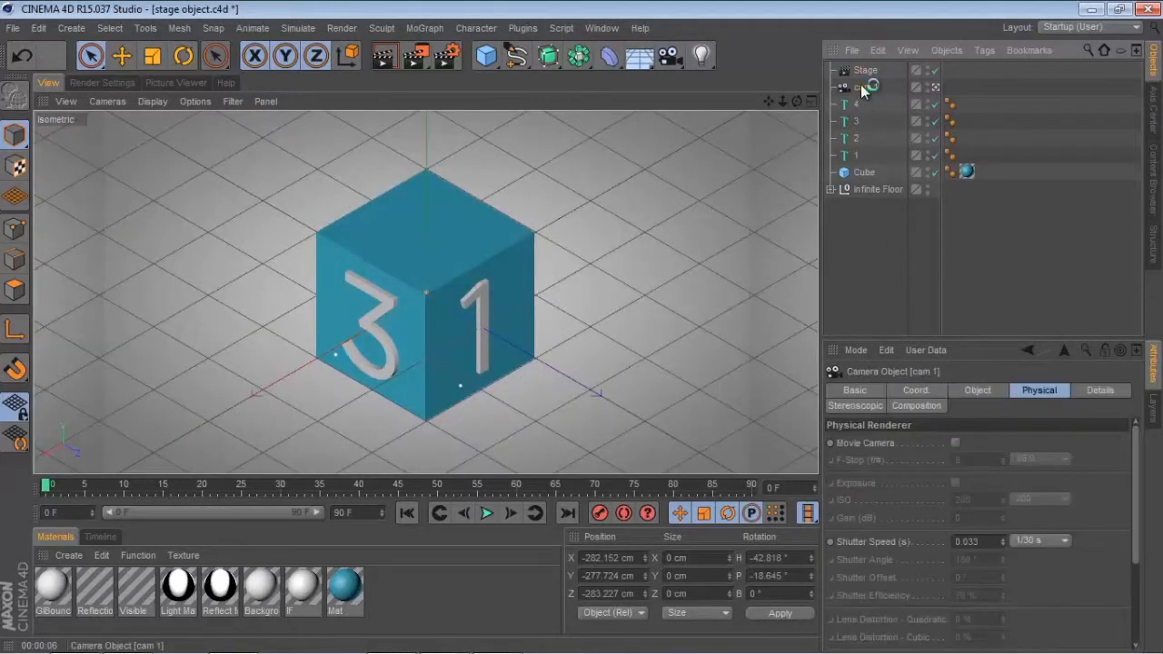
pyautogui.click(980, 390)
pyautogui.click(984, 442)
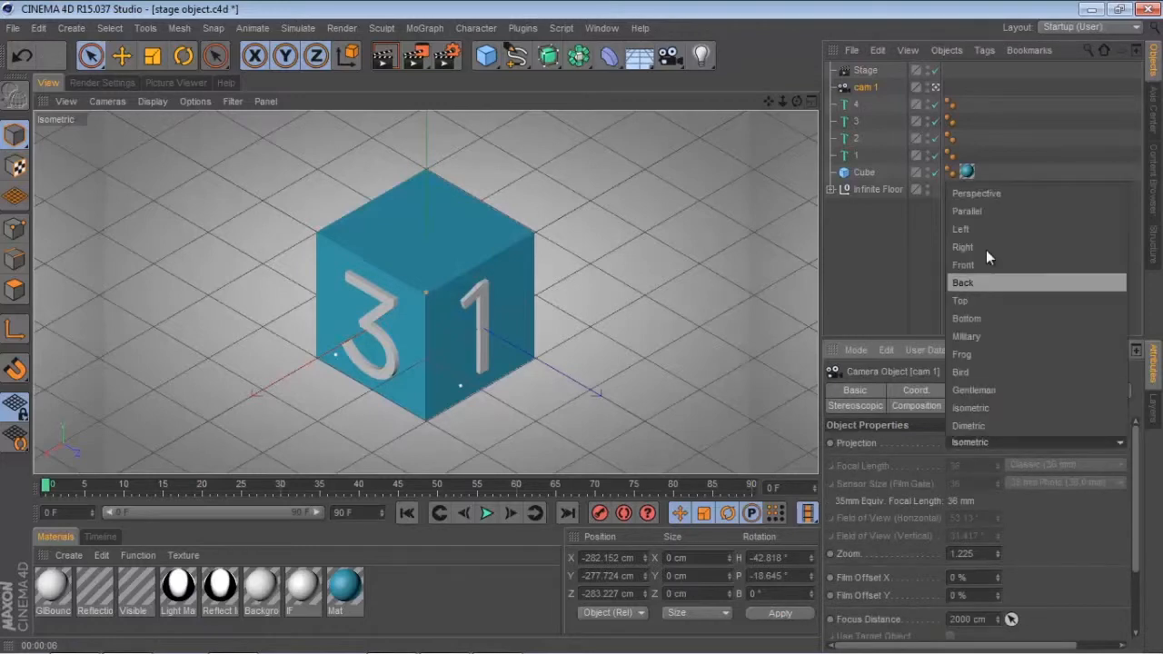
pyautogui.click(972, 199)
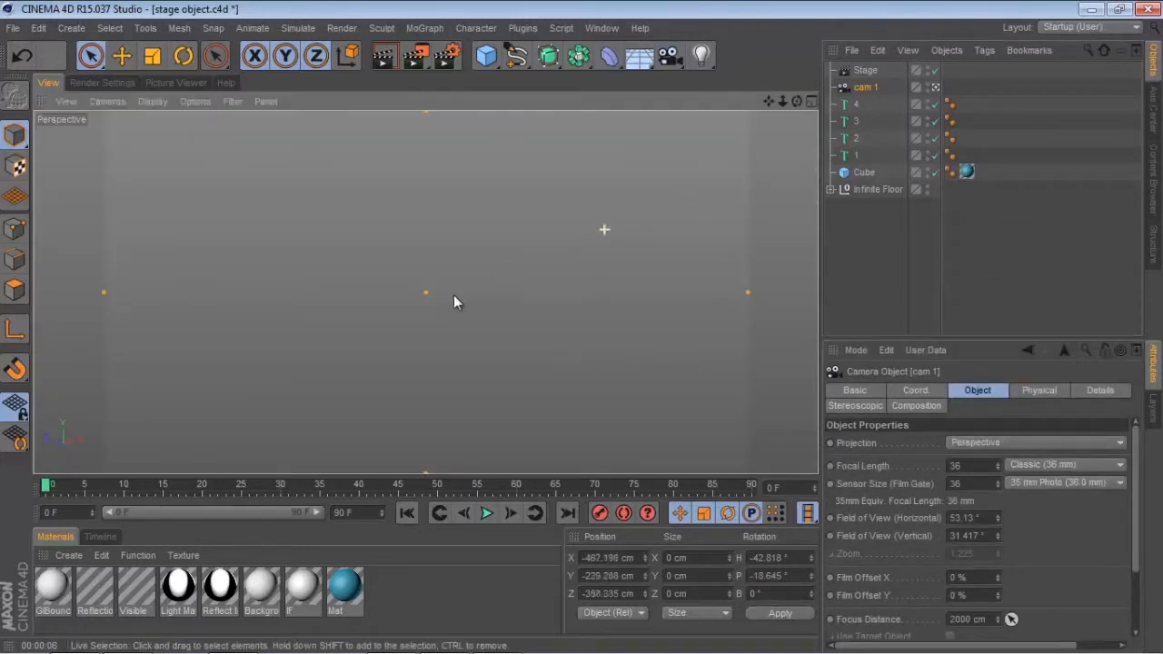
pyautogui.keyDown('alt'); pyautogui.moveTo(473, 288); pyautogui.dragTo(513, 296); pyautogui.keyUp('alt')
# Keyframe the Stage object's Camera property with cam 1 at frame 0.
pyautogui.click(865, 70)
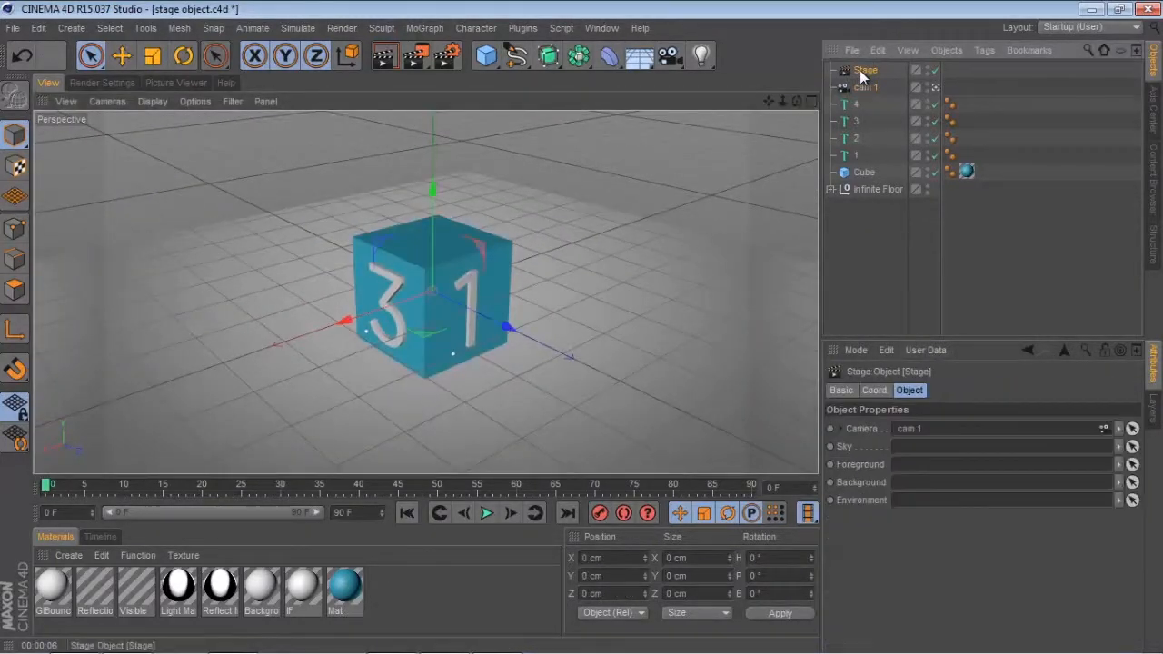
pyautogui.click(830, 428)
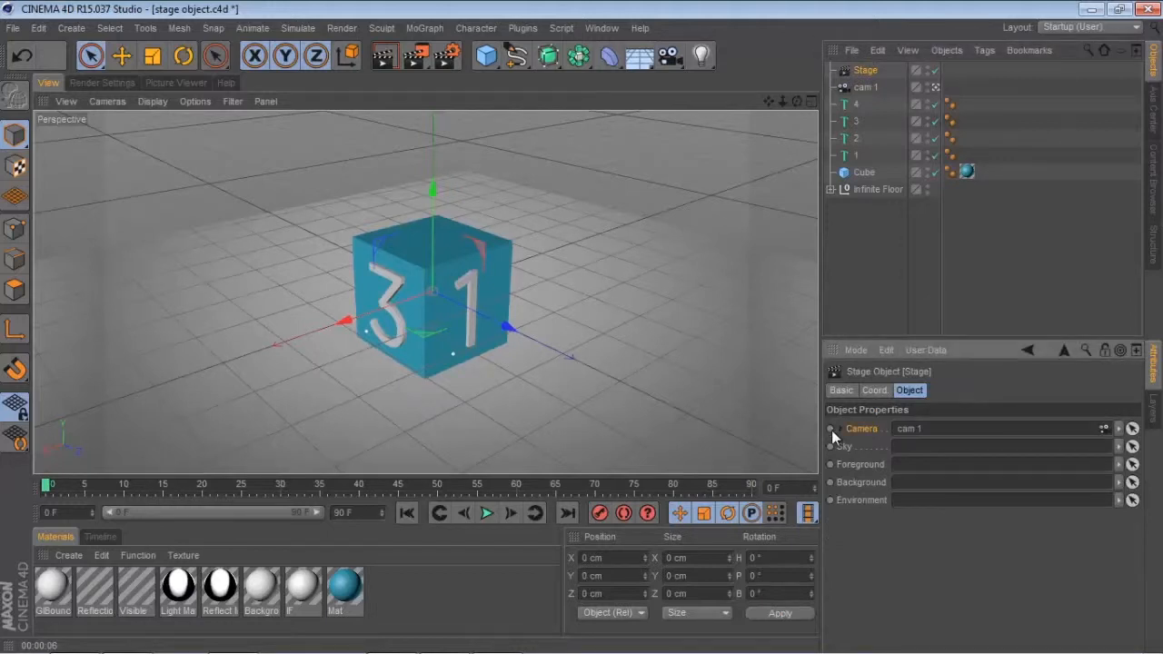
pyautogui.keyDown('ctrl'); pyautogui.click(830, 429); pyautogui.keyUp('ctrl')
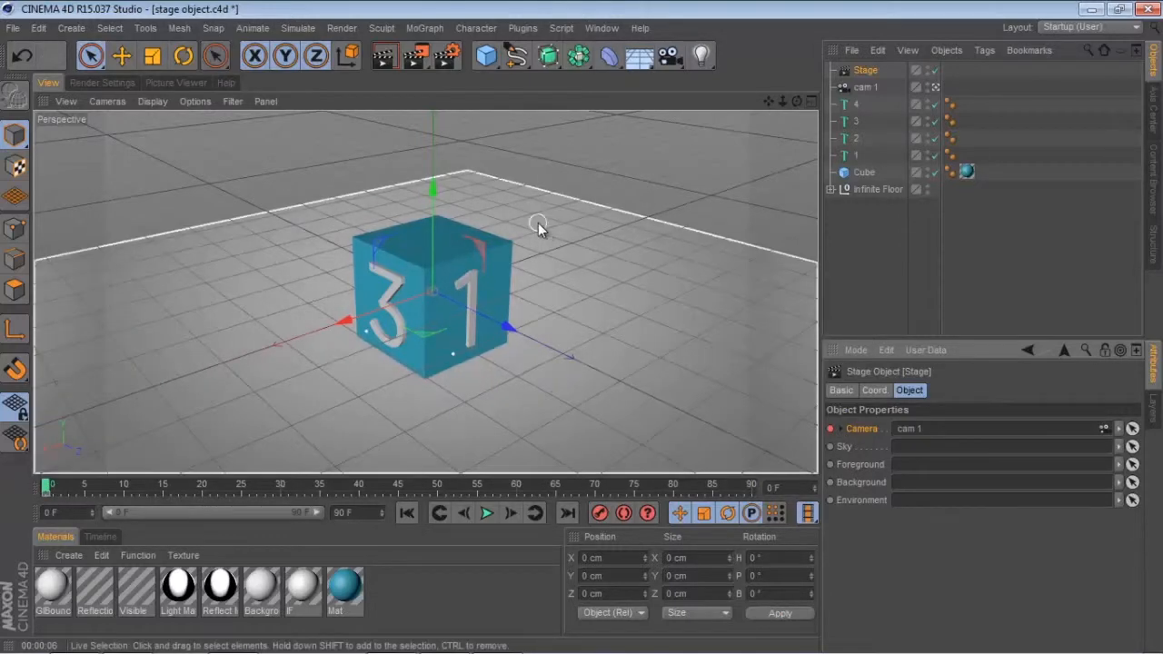
# Record a keyframe for cam 1's position, scale and rotation at frame 0.
pyautogui.click(865, 86)
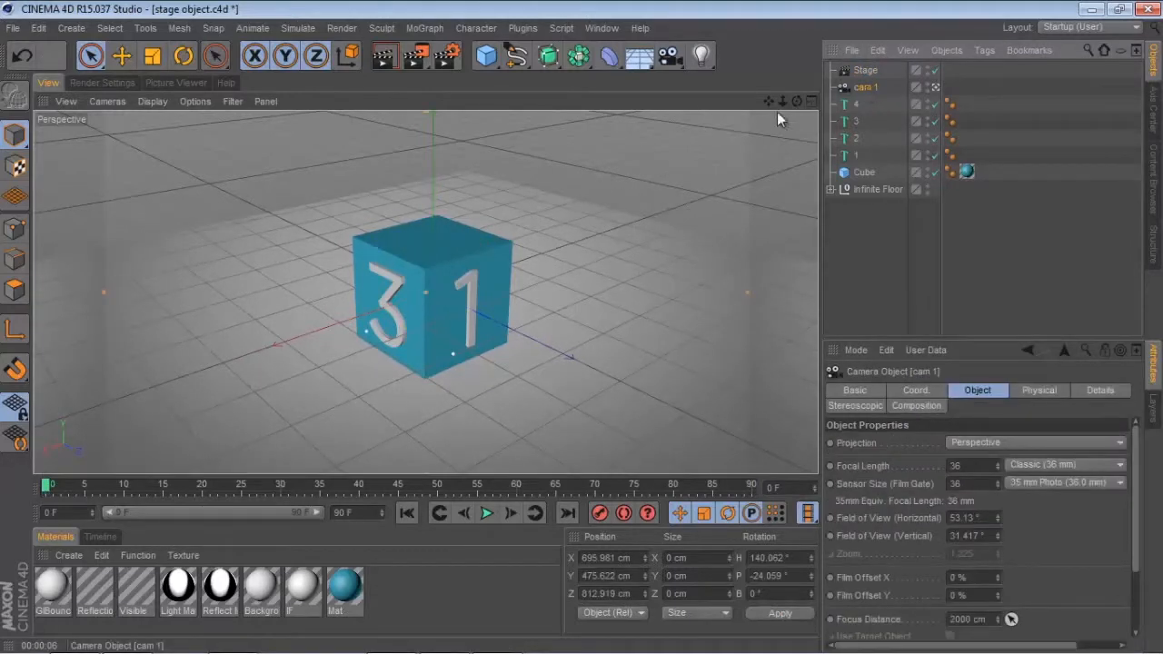
pyautogui.click(907, 391)
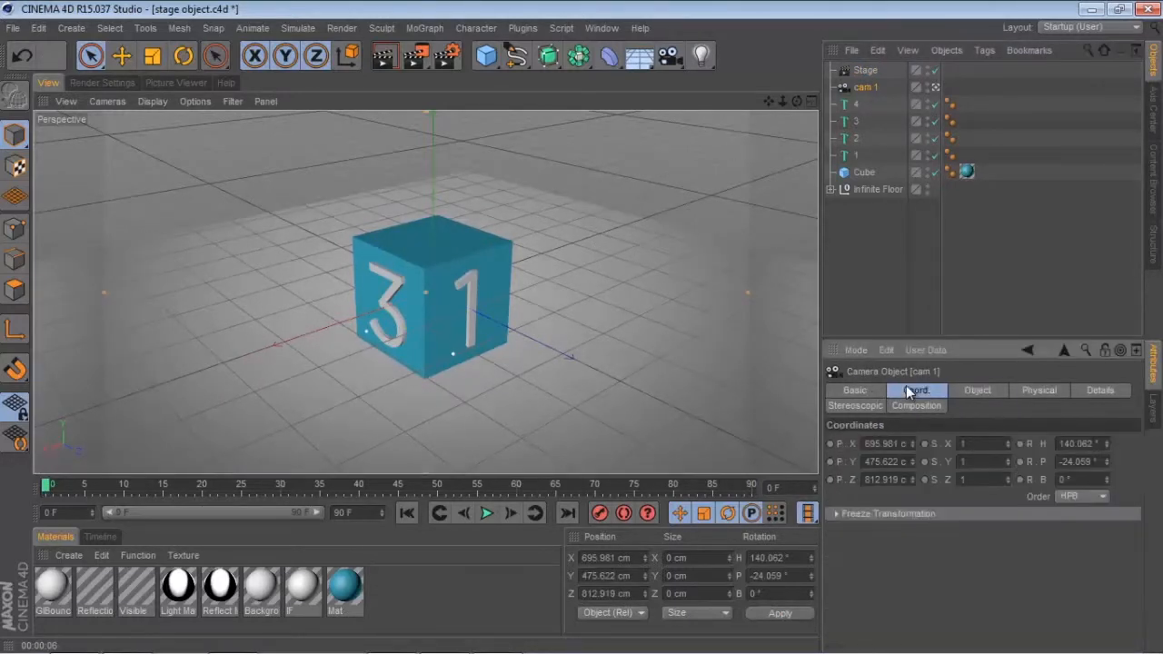
pyautogui.click(599, 513)
# Keyframe cam 1 at frame 25 with a closer, lower view of the cube, and play back the camera move.
pyautogui.moveTo(47, 489); pyautogui.dragTo(242, 495)
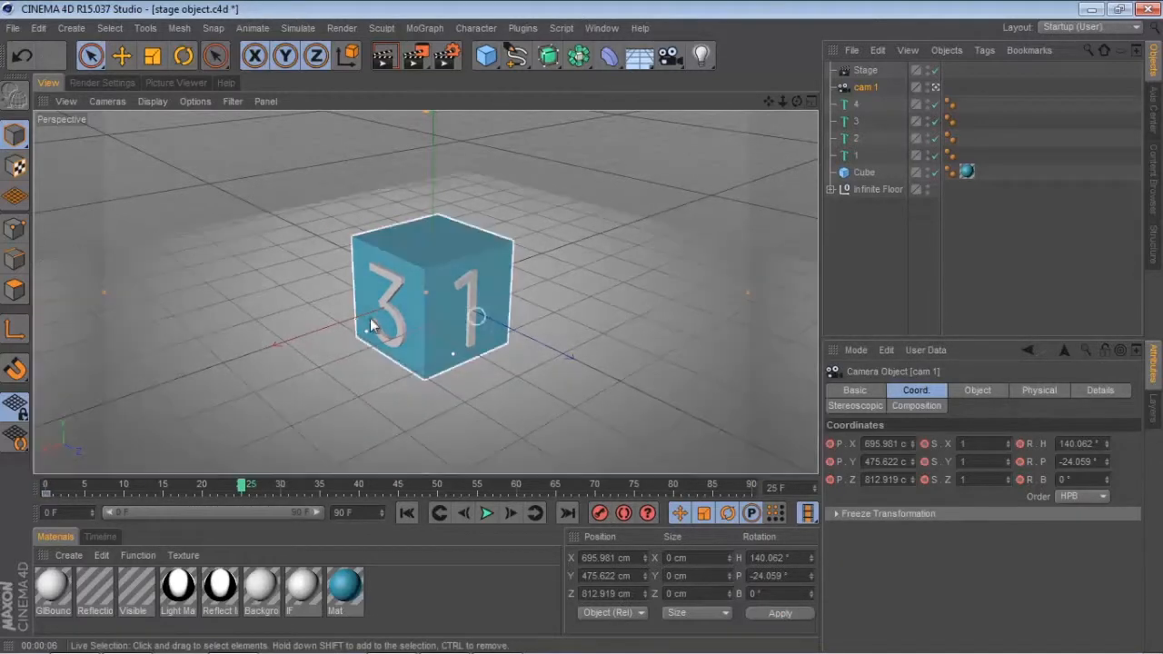
pyautogui.scroll(3, 410, 337)
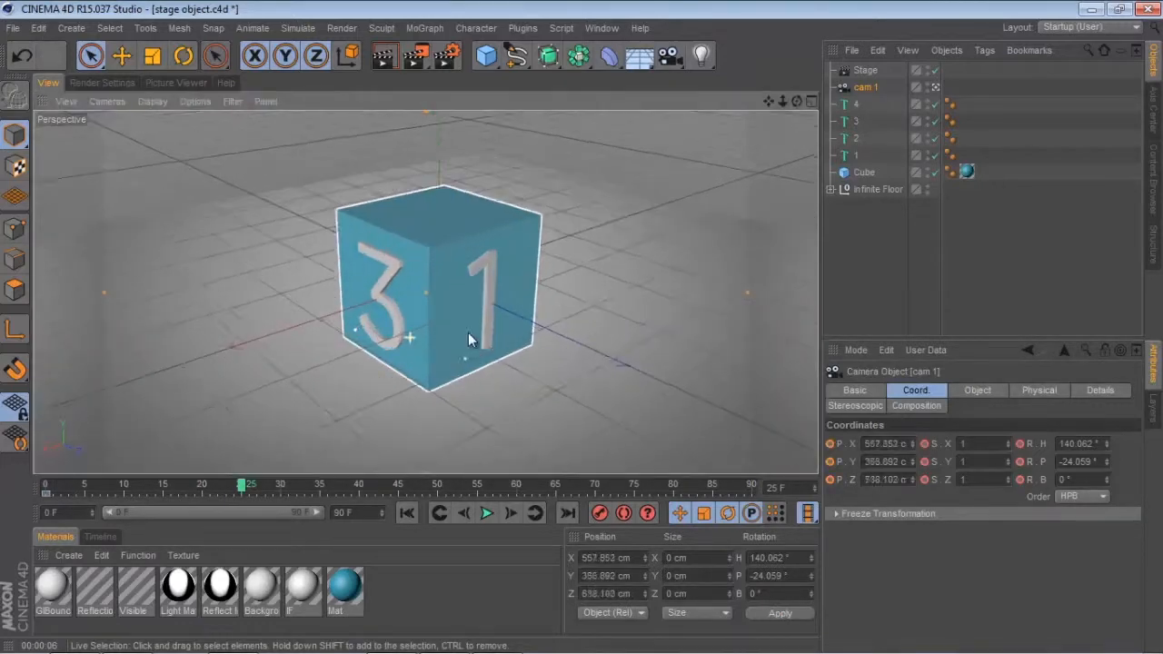
pyautogui.scroll(5, 467, 339)
pyautogui.keyDown('alt'); pyautogui.moveTo(537, 402); pyautogui.dragTo(585, 459); pyautogui.keyUp('alt')
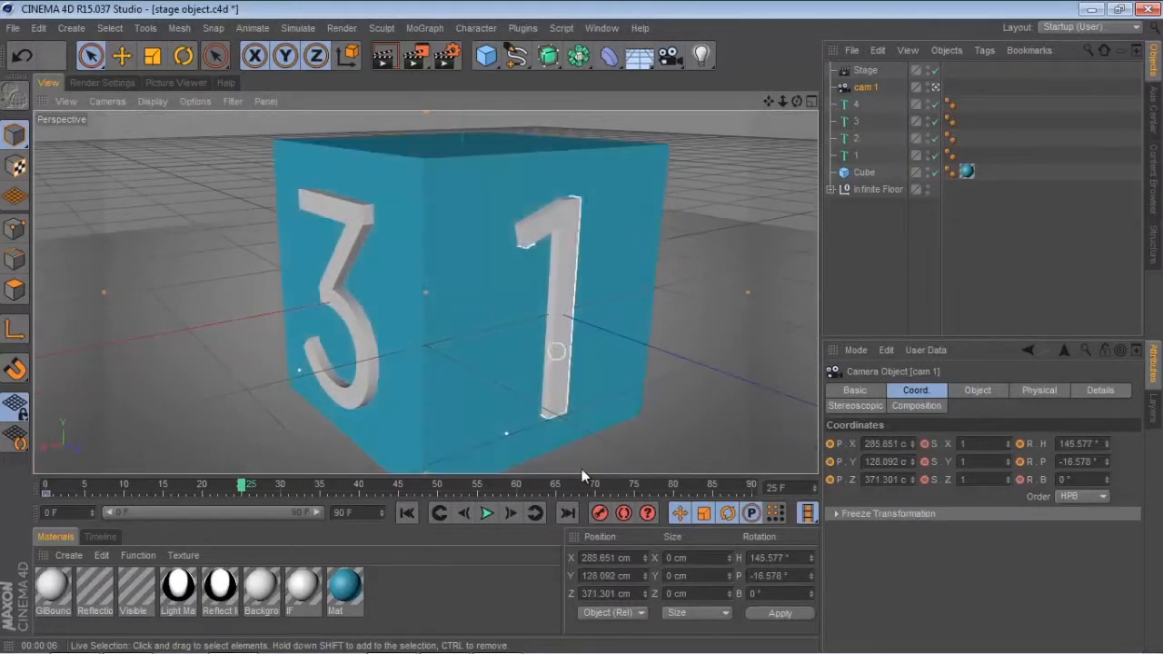
pyautogui.click(407, 514)
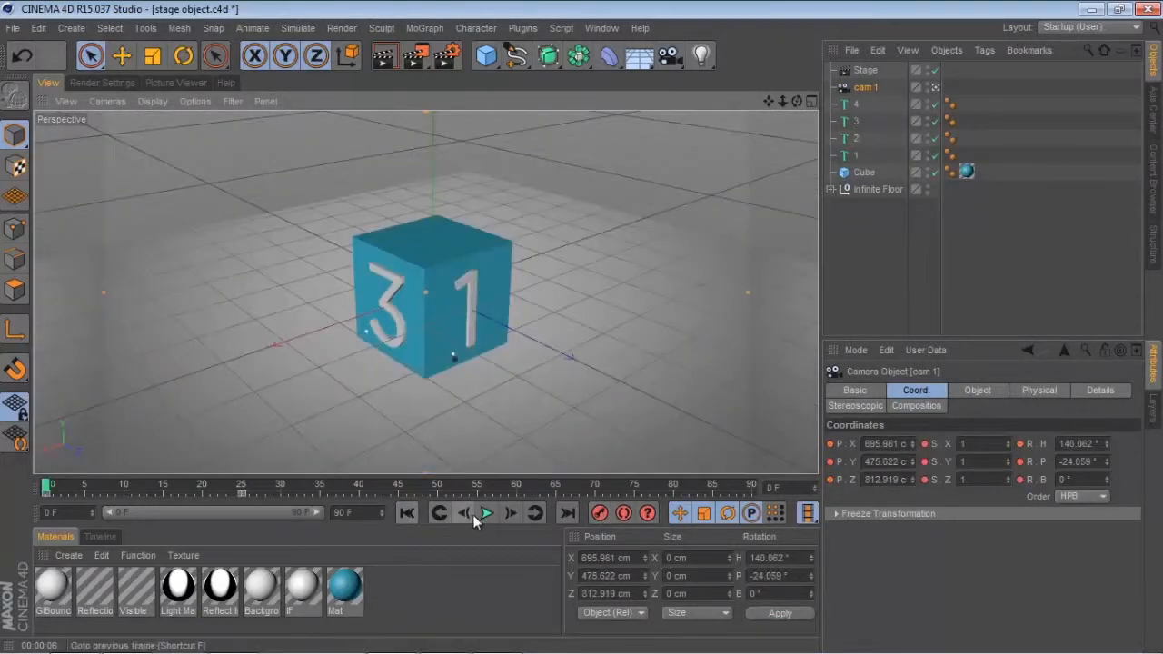
pyautogui.click(485, 514)
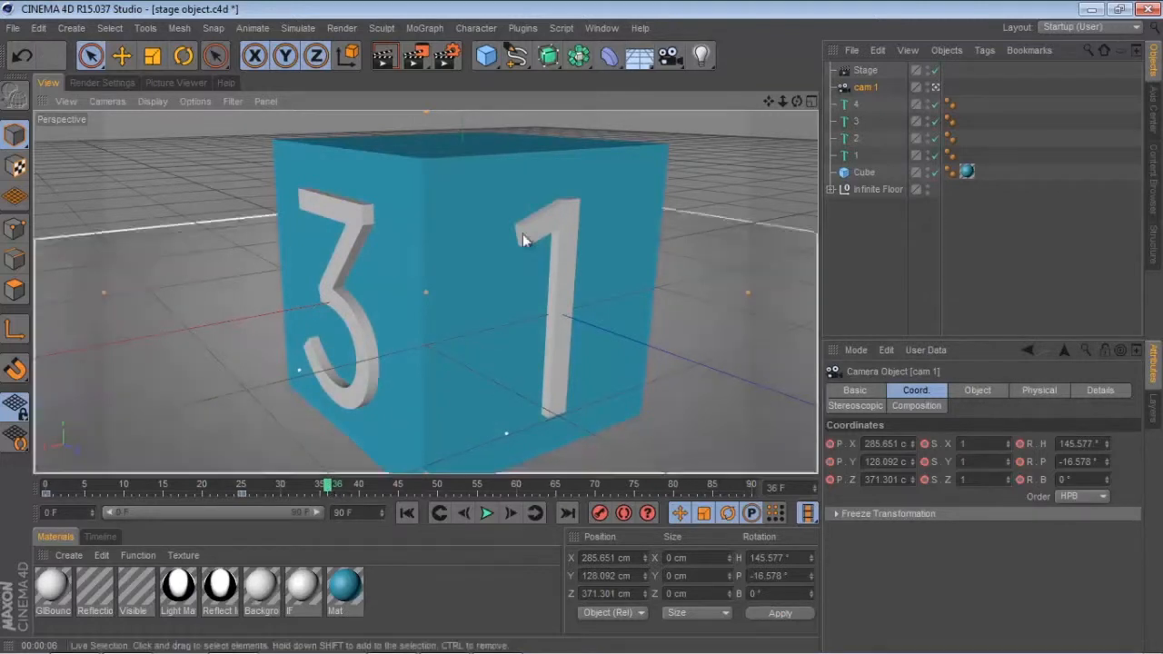
# Add a second camera from the current view and name it cam 2.
pyautogui.moveTo(668, 56); pyautogui.dragTo(721, 80)
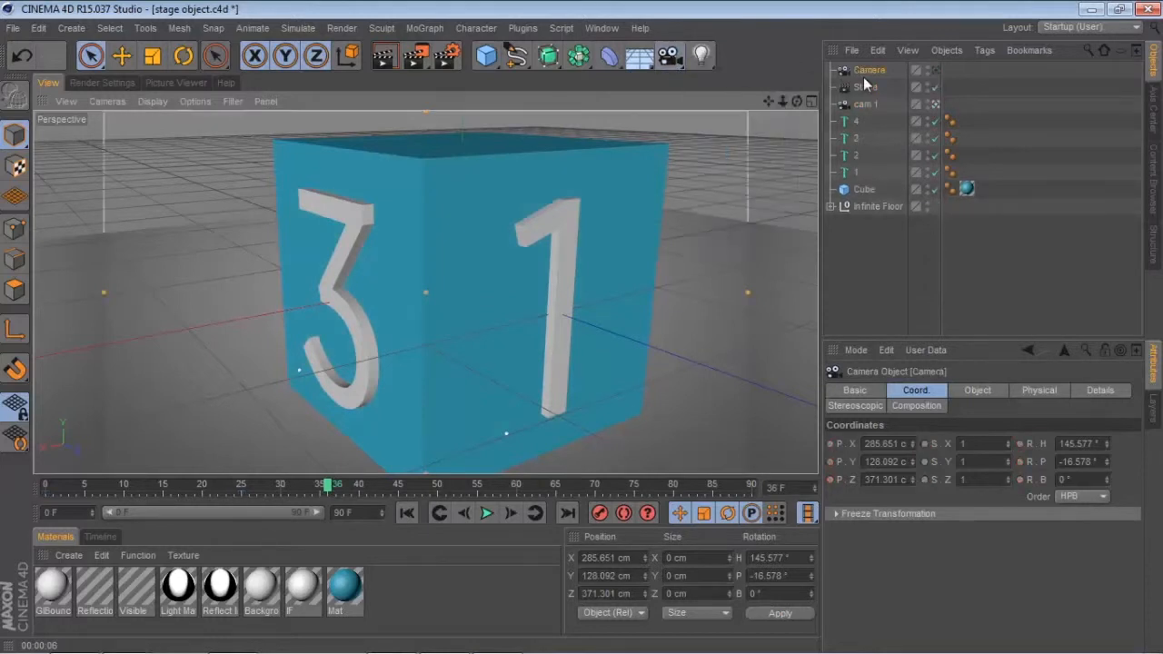
pyautogui.doubleClick(862, 70)
pyautogui.write('cam2')
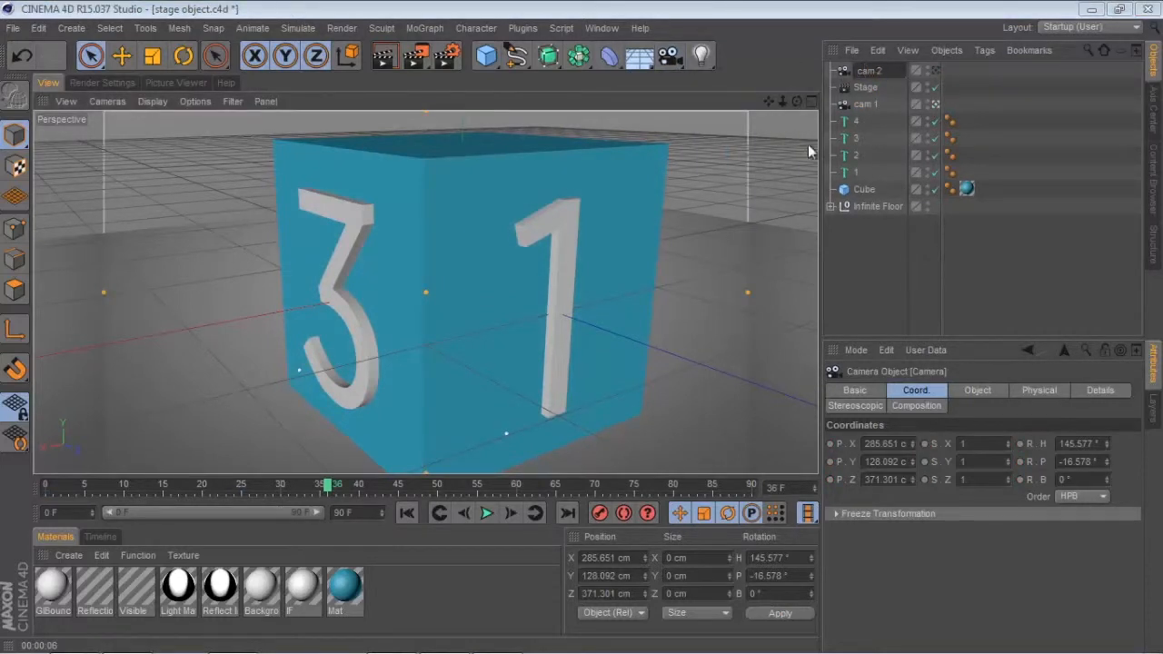
pyautogui.press('Return')
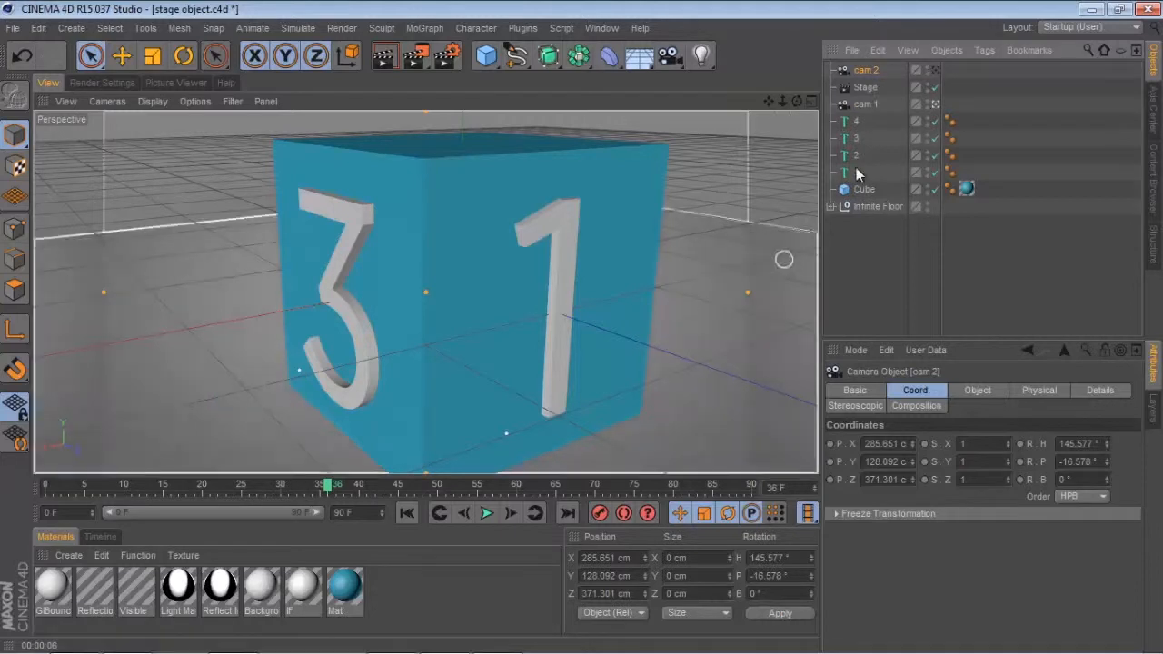
# At frame 25, change the Stage object's camera to cam 2 and keyframe that property.
pyautogui.click(870, 92)
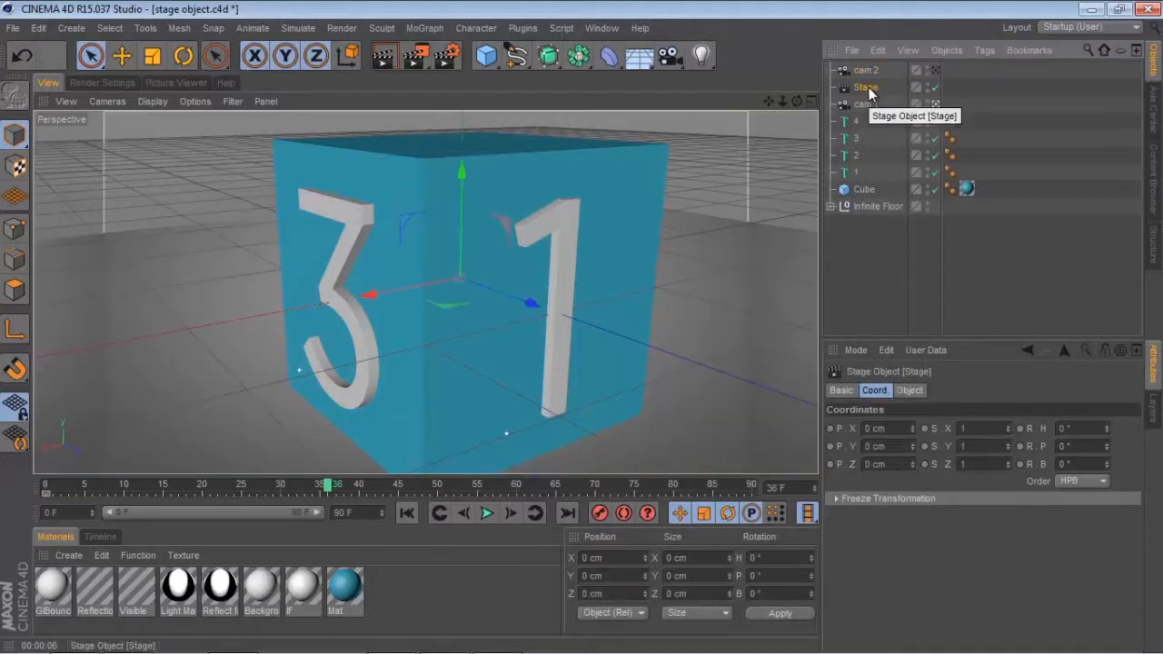
pyautogui.click(868, 103)
pyautogui.click(865, 87)
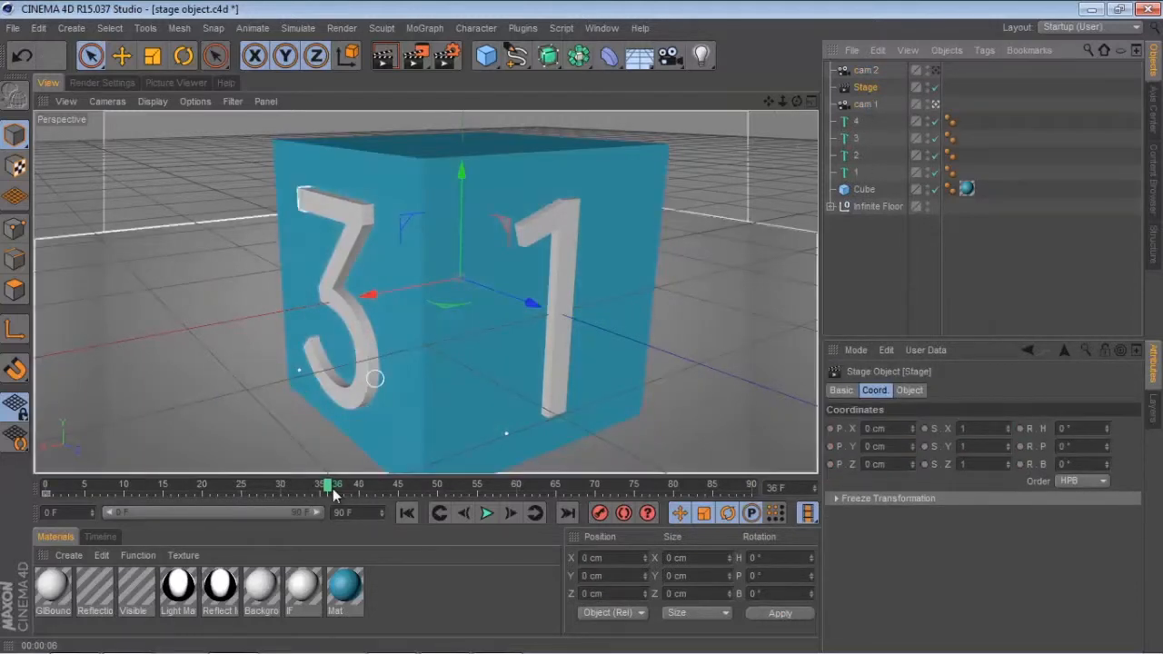
pyautogui.moveTo(328, 488); pyautogui.dragTo(241, 489)
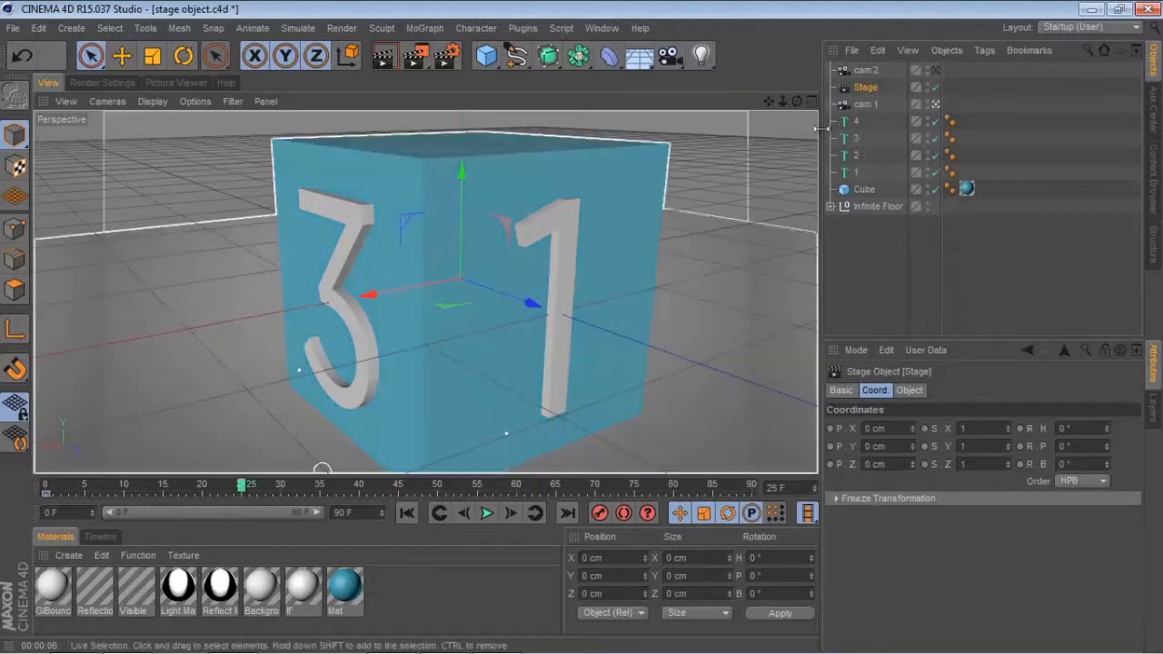
pyautogui.click(870, 87)
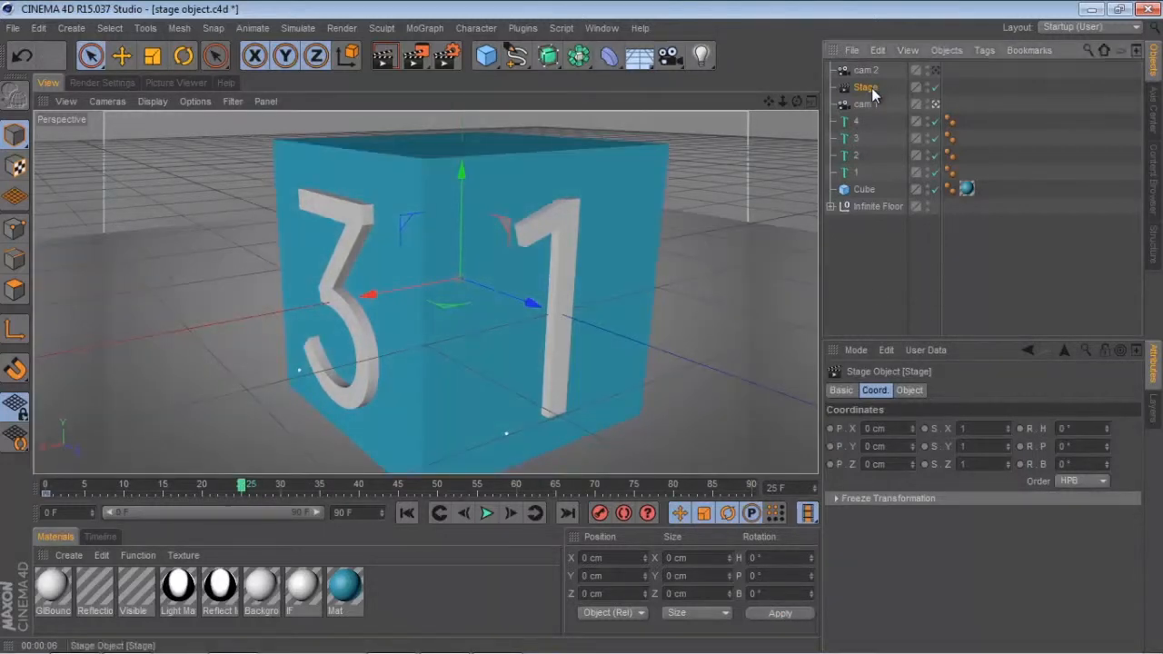
pyautogui.click(842, 390)
pyautogui.click(909, 390)
pyautogui.moveTo(868, 71); pyautogui.dragTo(921, 433)
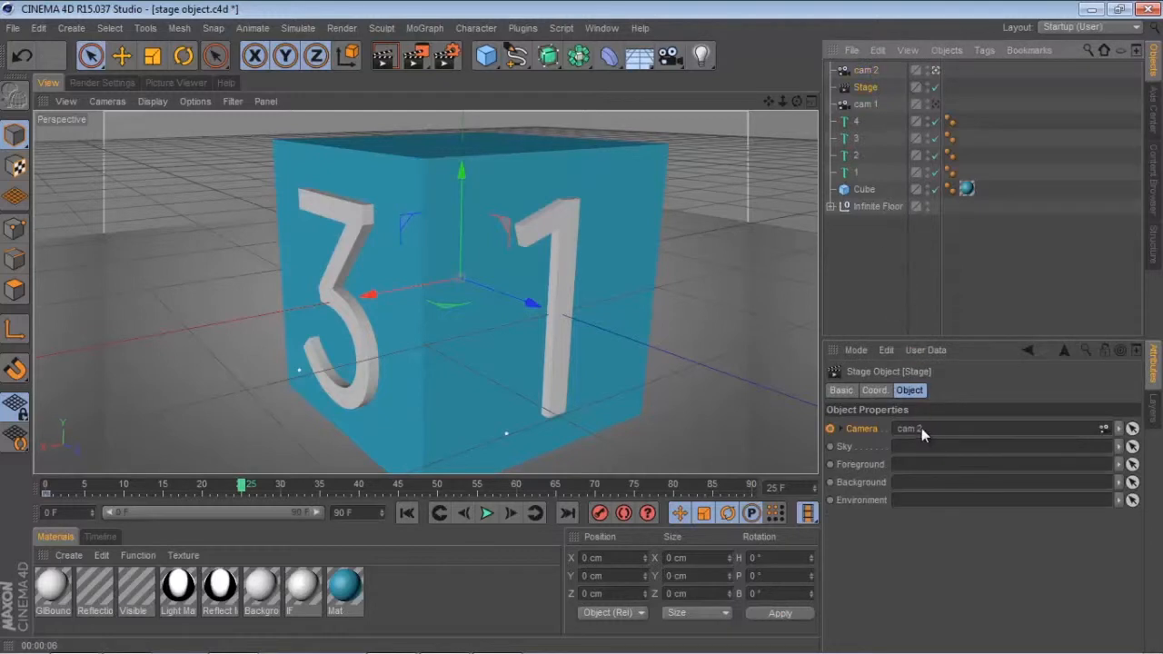
pyautogui.click(830, 429)
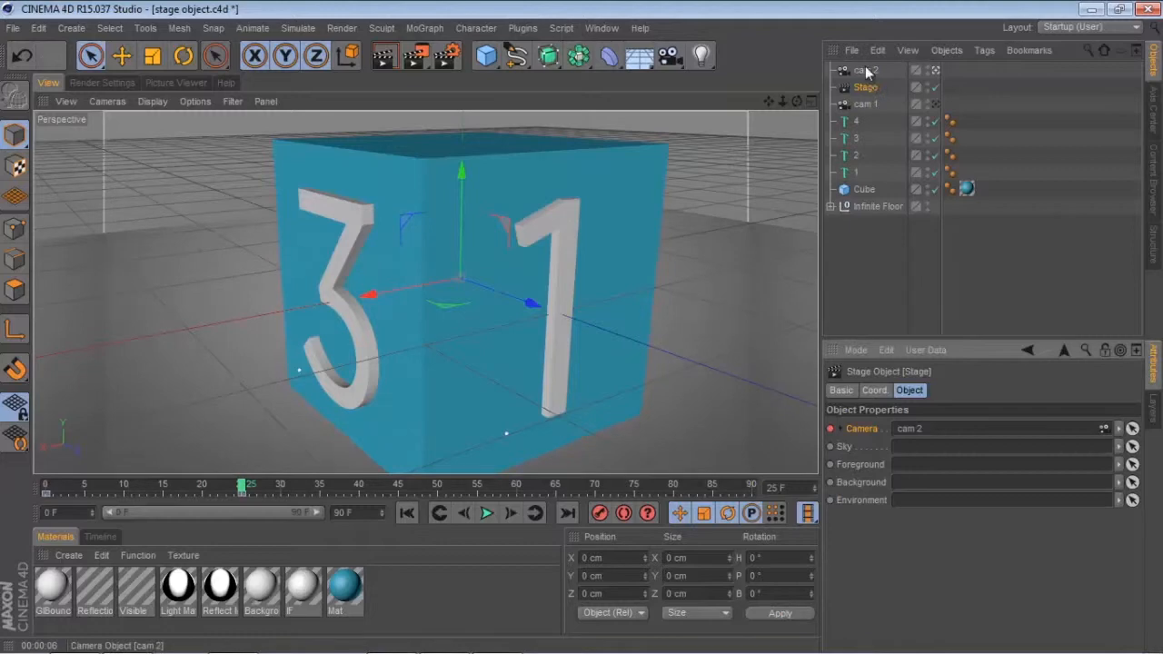
# Orbit and pull back cam 2 to face the cube's 1 side, and record its keyframe at frame 25.
pyautogui.click(865, 70)
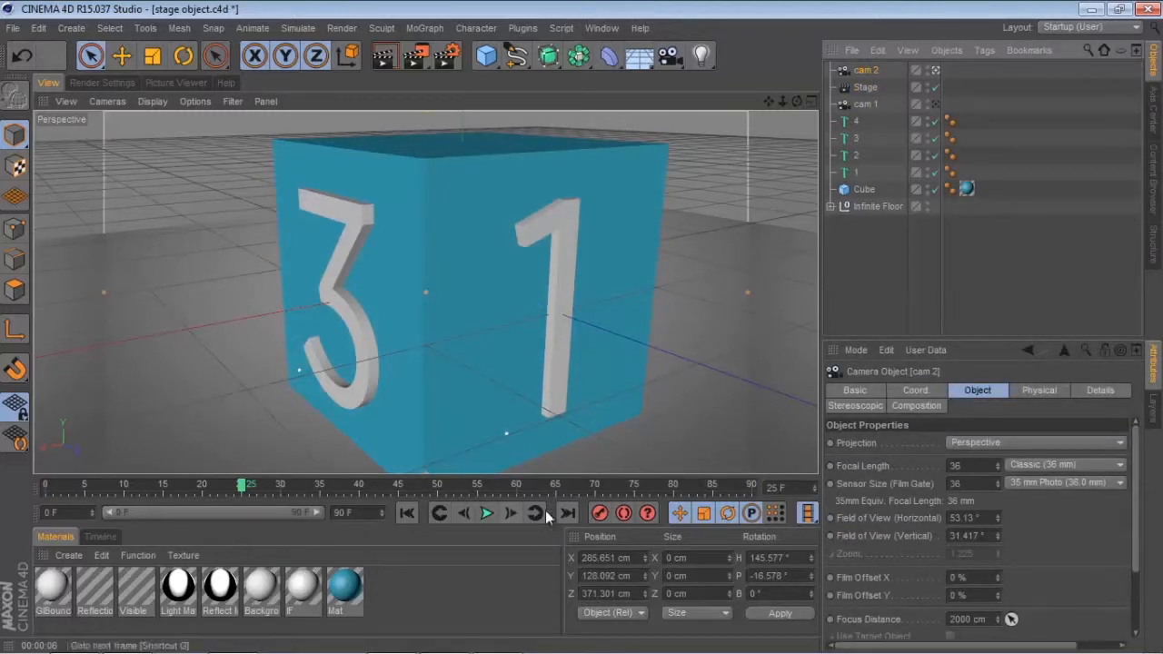
pyautogui.keyDown('alt'); pyautogui.moveTo(583, 226); pyautogui.dragTo(443, 186); pyautogui.keyUp('alt')
pyautogui.keyDown('alt'); pyautogui.moveTo(378, 238); pyautogui.dragTo(420, 241, button='right'); pyautogui.keyUp('alt')
pyautogui.click(598, 514)
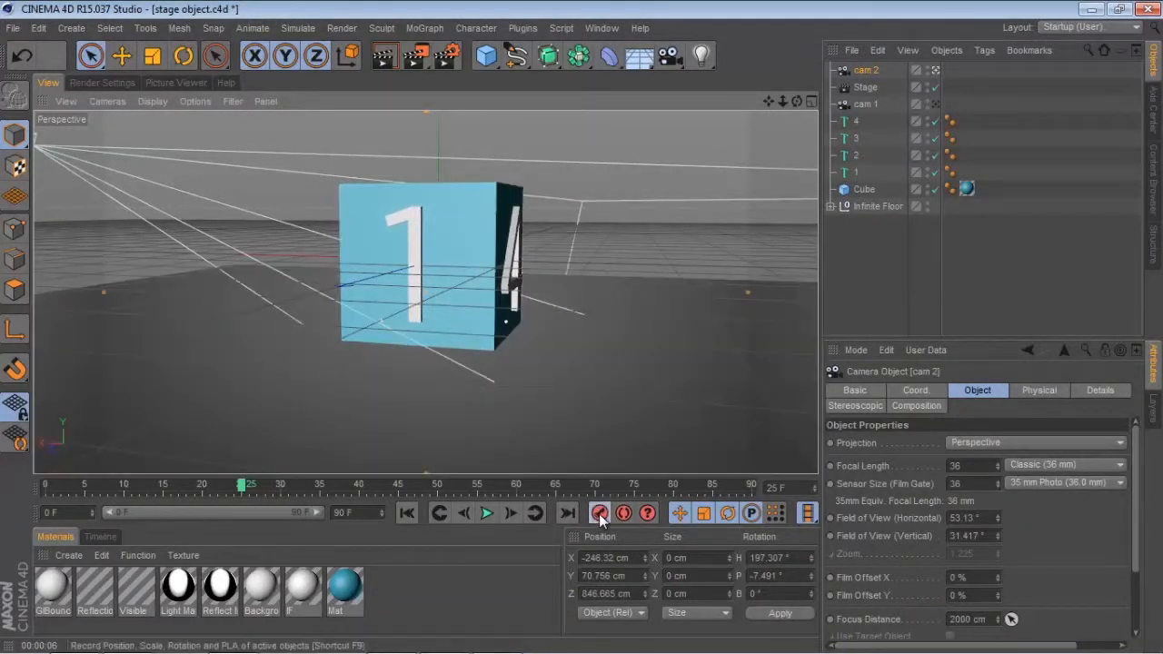
# At frame 60, orbit cam 2 around to the cube's 4 and 2 sides and record its keyframe.
pyautogui.moveTo(242, 488); pyautogui.dragTo(517, 487)
pyautogui.keyDown('alt'); pyautogui.moveTo(527, 298); pyautogui.dragTo(263, 211); pyautogui.keyUp('alt')
pyautogui.keyDown('alt'); pyautogui.moveTo(262, 212); pyautogui.dragTo(346, 238, button='right'); pyautogui.keyUp('alt')
pyautogui.keyDown('alt'); pyautogui.moveTo(423, 251); pyautogui.dragTo(367, 269); pyautogui.keyUp('alt')
pyautogui.click(599, 517)
# Play the animation from the start to check the camera switch, and return the timeline to frame 60.
pyautogui.moveTo(517, 488); pyautogui.dragTo(49, 494)
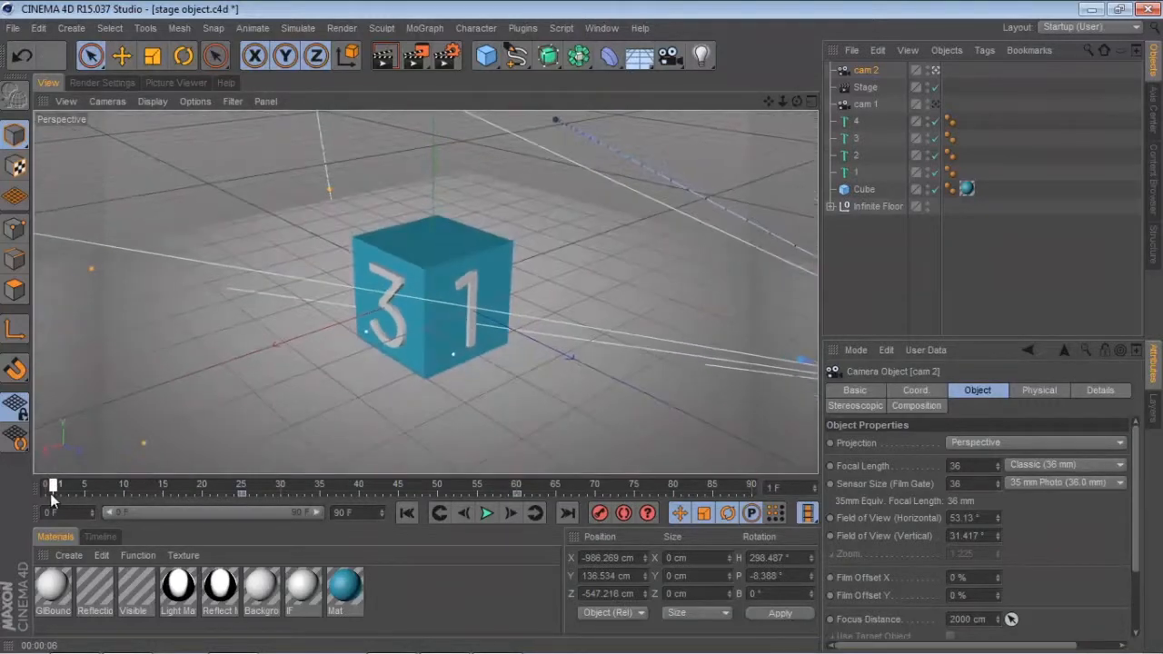
pyautogui.click(488, 514)
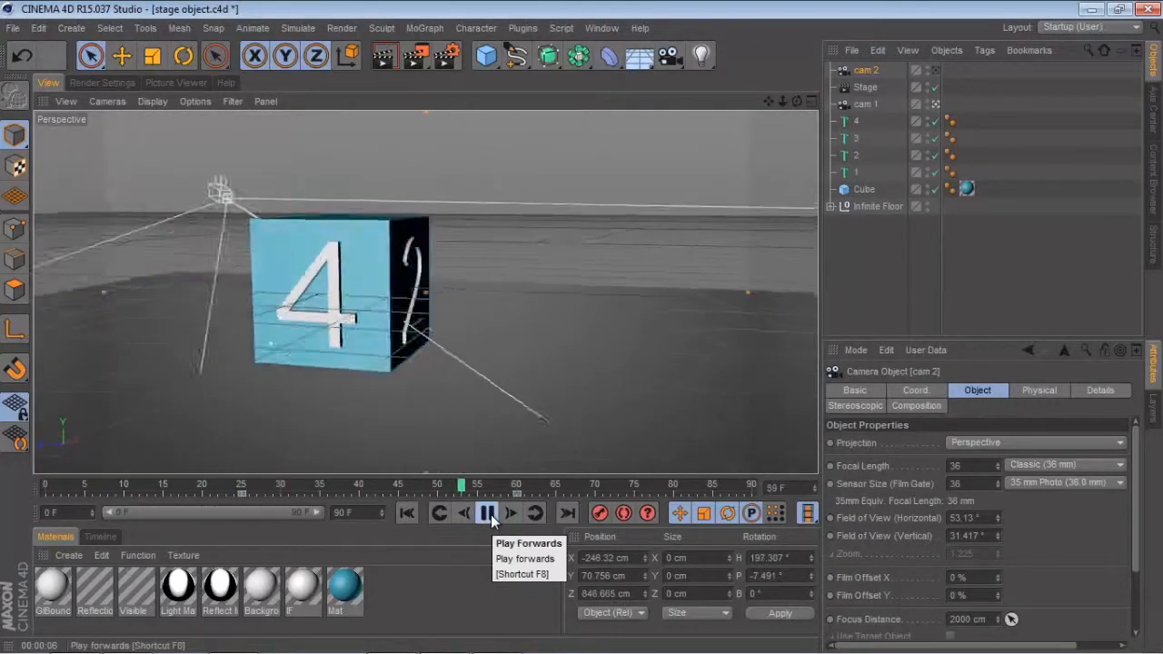
pyautogui.click(488, 514)
pyautogui.moveTo(363, 490); pyautogui.dragTo(517, 481)
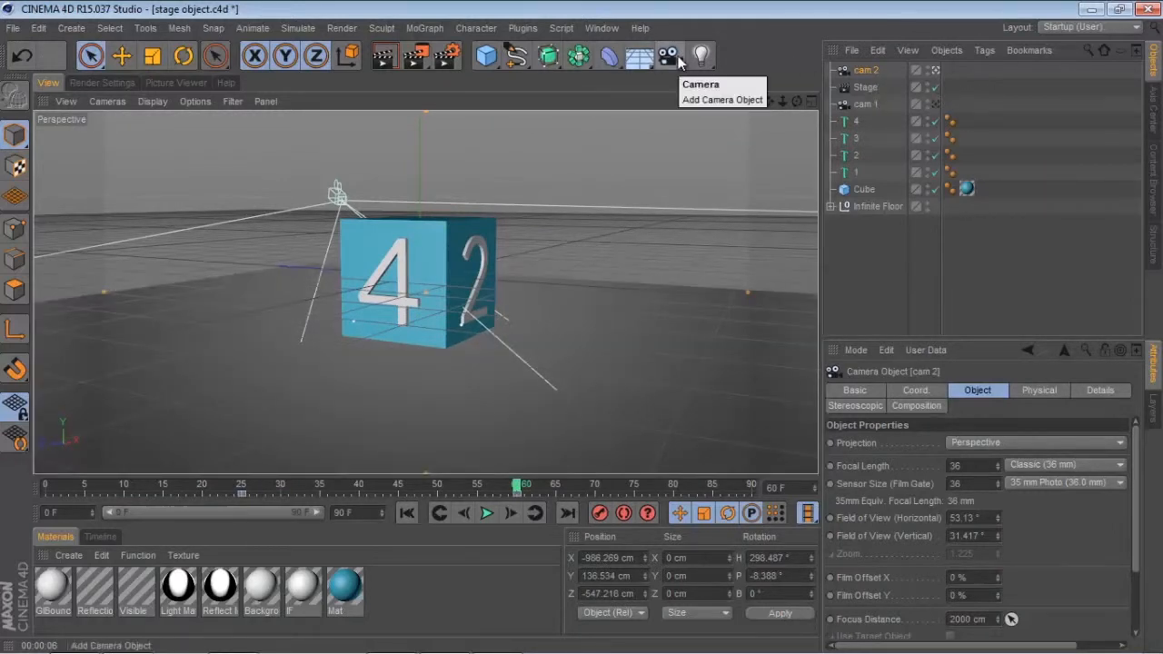
# Add a third camera to the scene at frame 60 and rename it cam 3.
pyautogui.moveTo(670, 57); pyautogui.dragTo(732, 78)
pyautogui.write('cam 3')
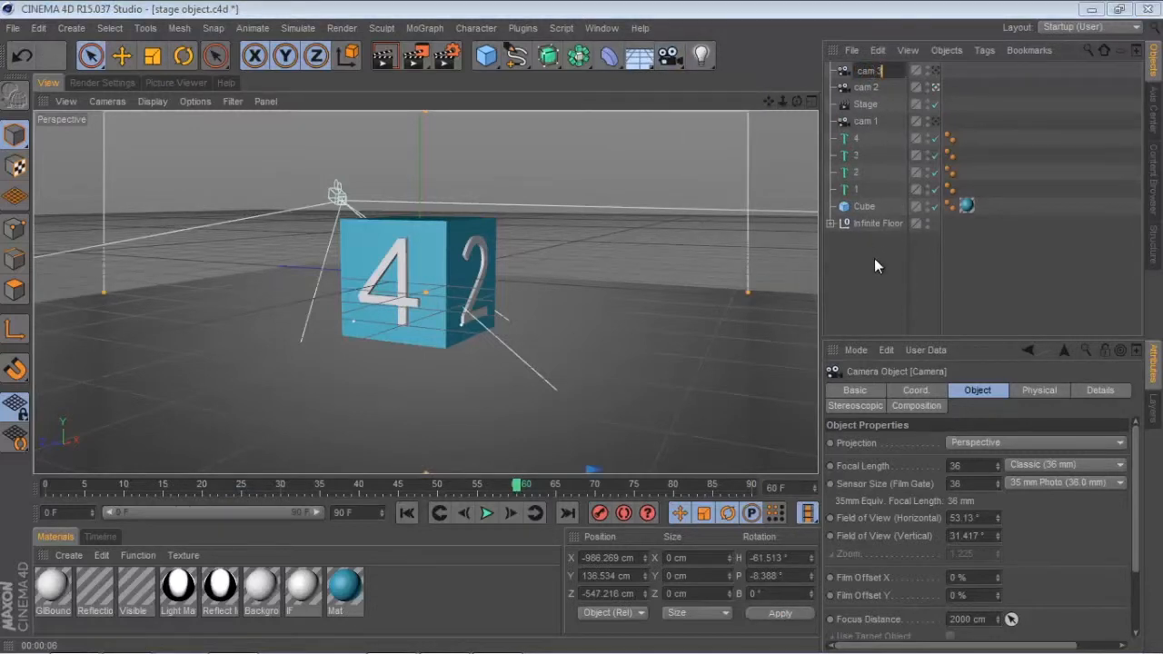
pyautogui.press('Return')
# At frame 60, change the Stage object's camera to cam 3 and keyframe that property.
pyautogui.click(865, 104)
pyautogui.moveTo(861, 73); pyautogui.dragTo(939, 434)
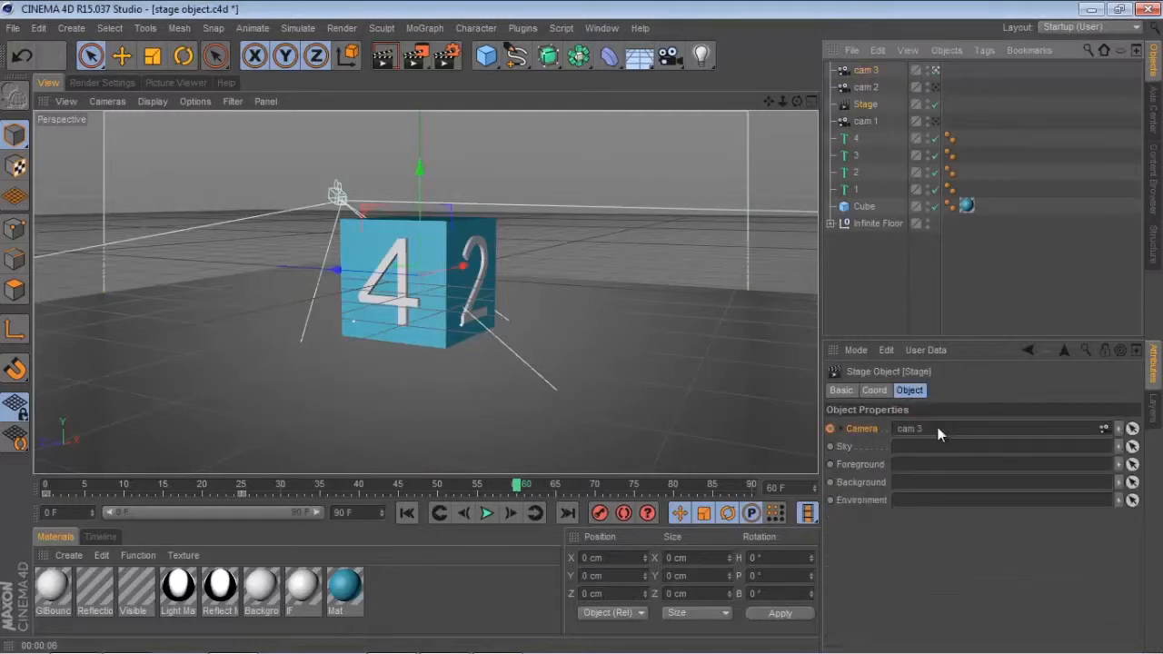
pyautogui.click(830, 428)
# Orbit and pull back cam 3 to a high view over the cube and floor, and record its keyframe at frame 60.
pyautogui.click(859, 70)
pyautogui.click(597, 519)
pyautogui.keyDown('alt'); pyautogui.moveTo(607, 249); pyautogui.dragTo(347, 320); pyautogui.keyUp('alt')
pyautogui.scroll(-2, 363, 320)
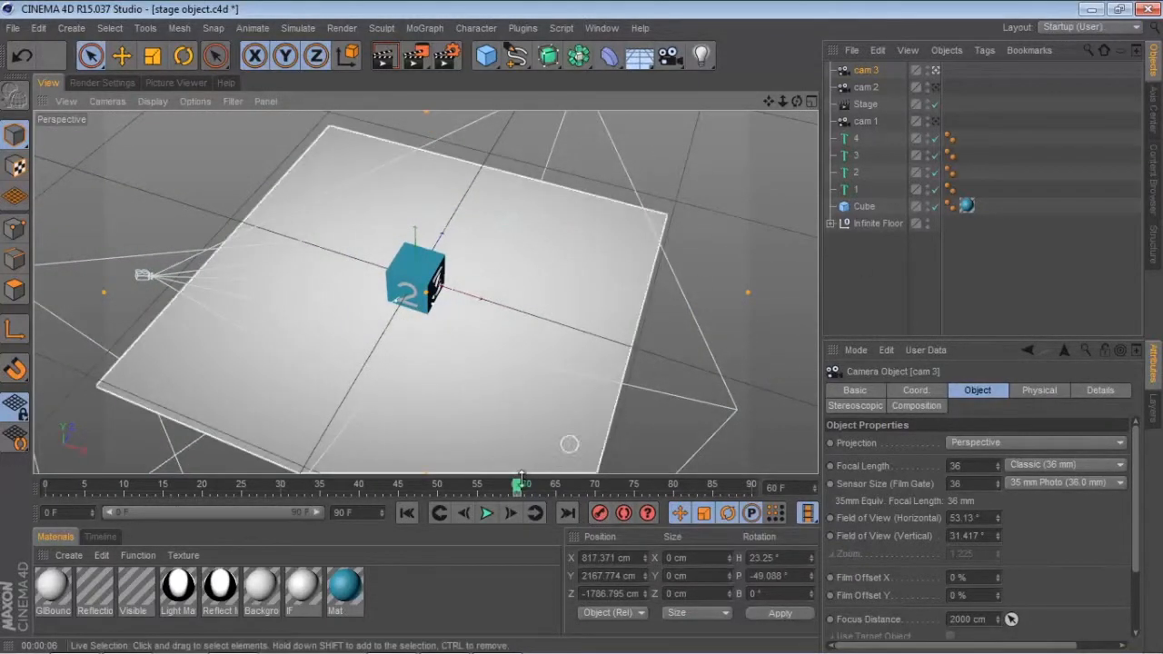
# At frame 85, orbit and move cam 3 in close to face the cube's 3 side and record its keyframe.
pyautogui.moveTo(517, 489); pyautogui.dragTo(714, 514)
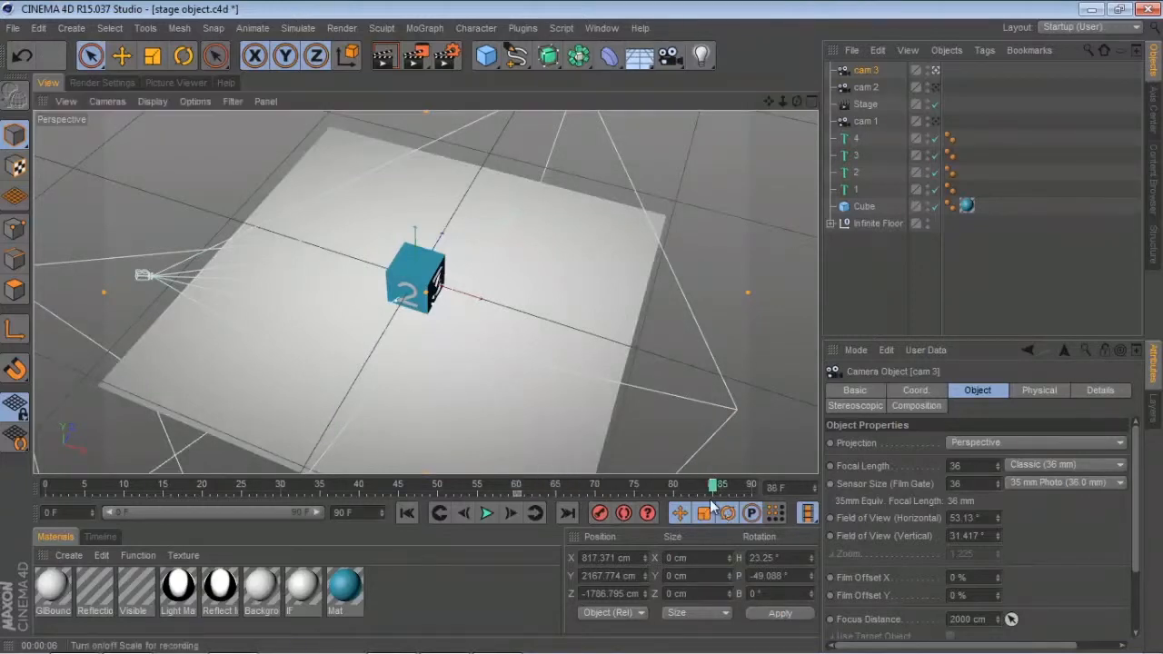
pyautogui.keyDown('alt'); pyautogui.moveTo(337, 311); pyautogui.dragTo(380, 227); pyautogui.keyUp('alt')
pyautogui.keyDown('alt'); pyautogui.moveTo(378, 221); pyautogui.dragTo(607, 204, button='right'); pyautogui.keyUp('alt')
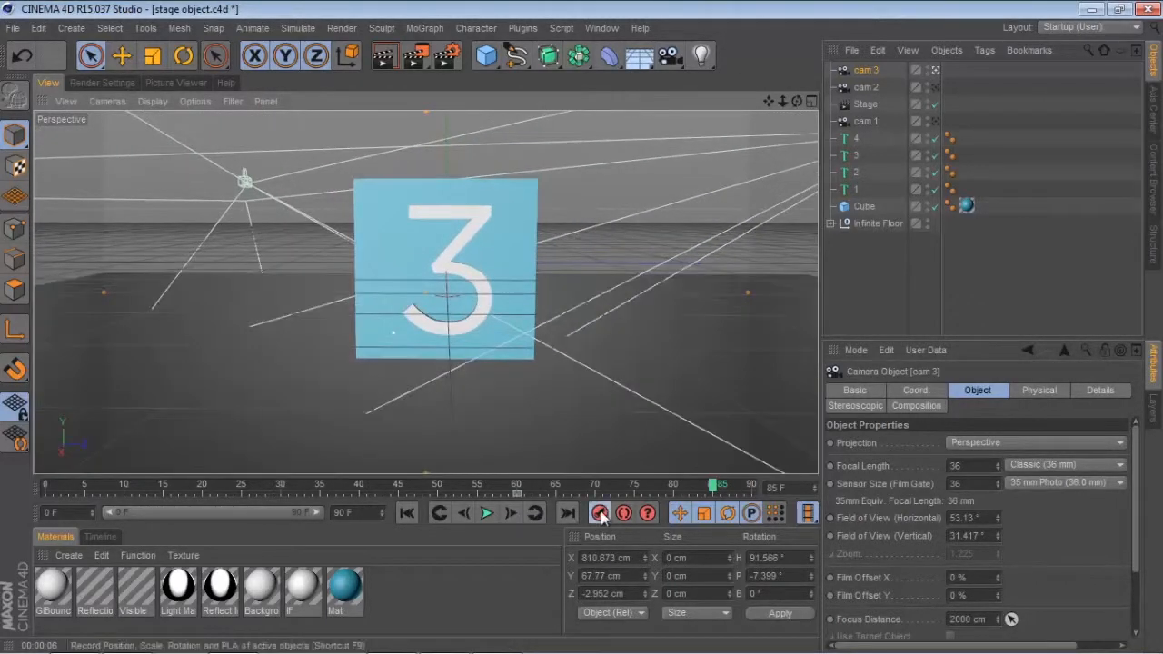
# At frame 71, reframe cam 3 on the cube's 2 and 3 sides and record an intermediate keyframe.
pyautogui.moveTo(714, 486); pyautogui.dragTo(602, 487)
pyautogui.keyDown('alt'); pyautogui.moveTo(602, 320); pyautogui.dragTo(569, 293, button='middle'); pyautogui.keyUp('alt')
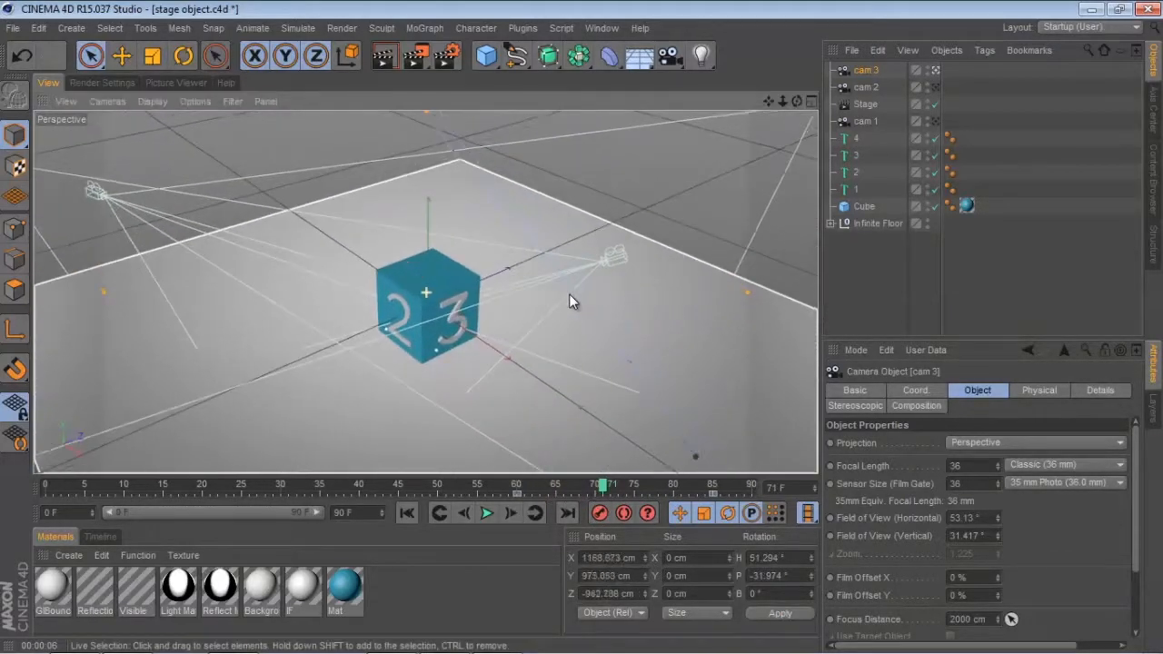
pyautogui.click(600, 512)
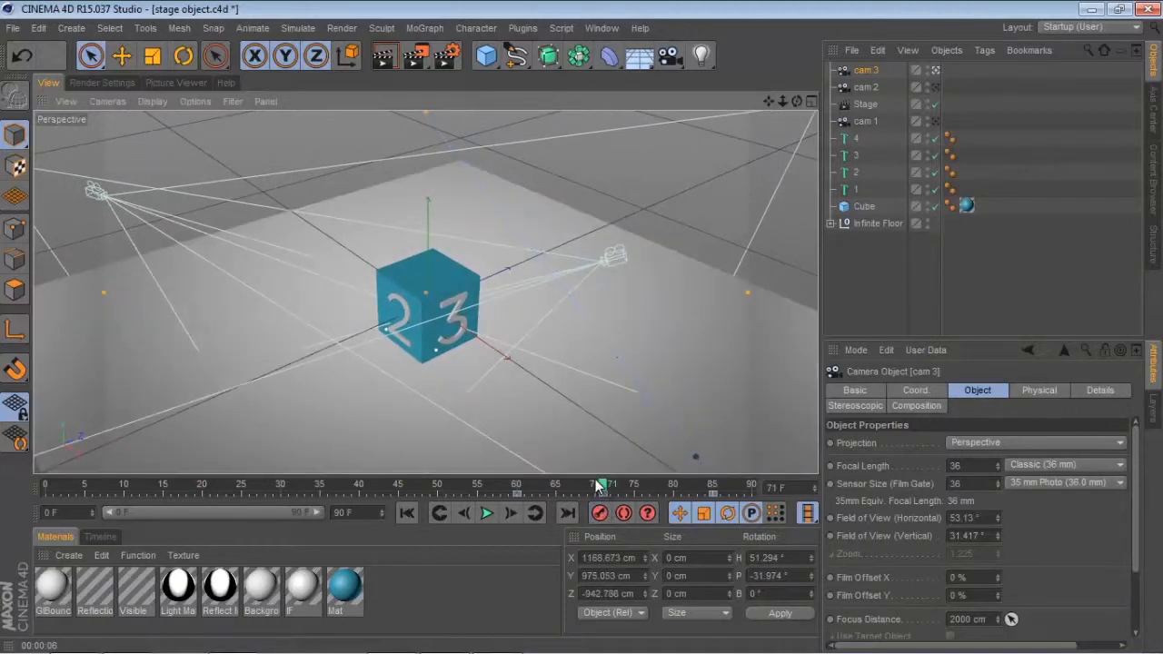
# Play the animation from frame 0 to check the switches between all three cameras, and stop playback near the end.
pyautogui.moveTo(598, 486); pyautogui.dragTo(39, 479)
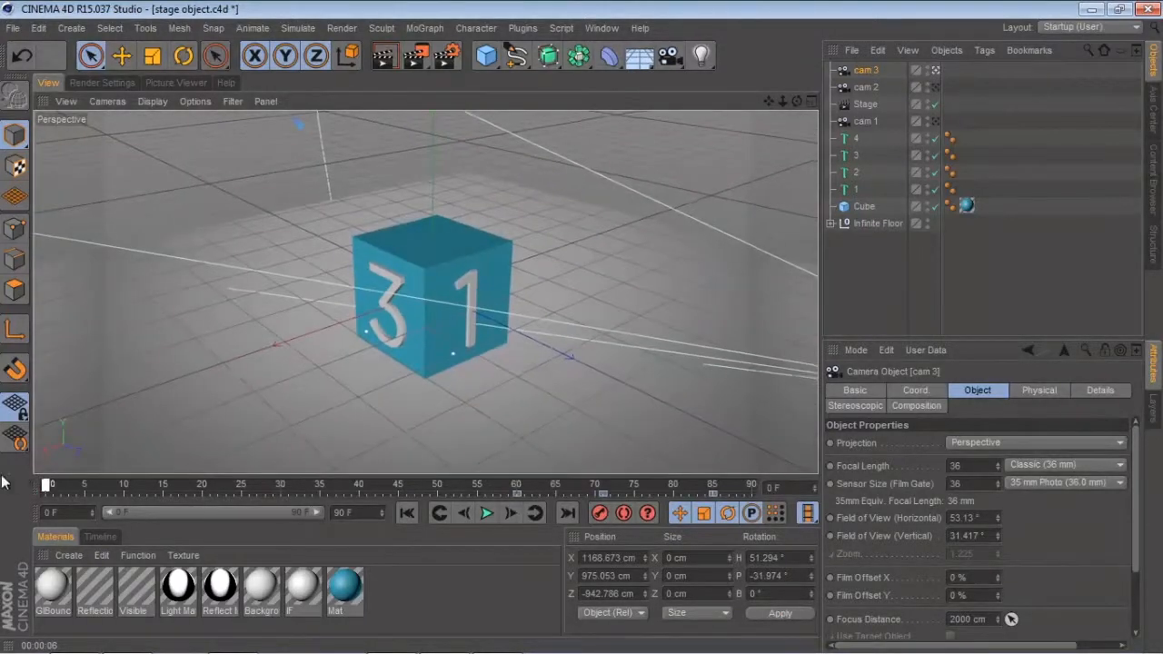
pyautogui.click(487, 517)
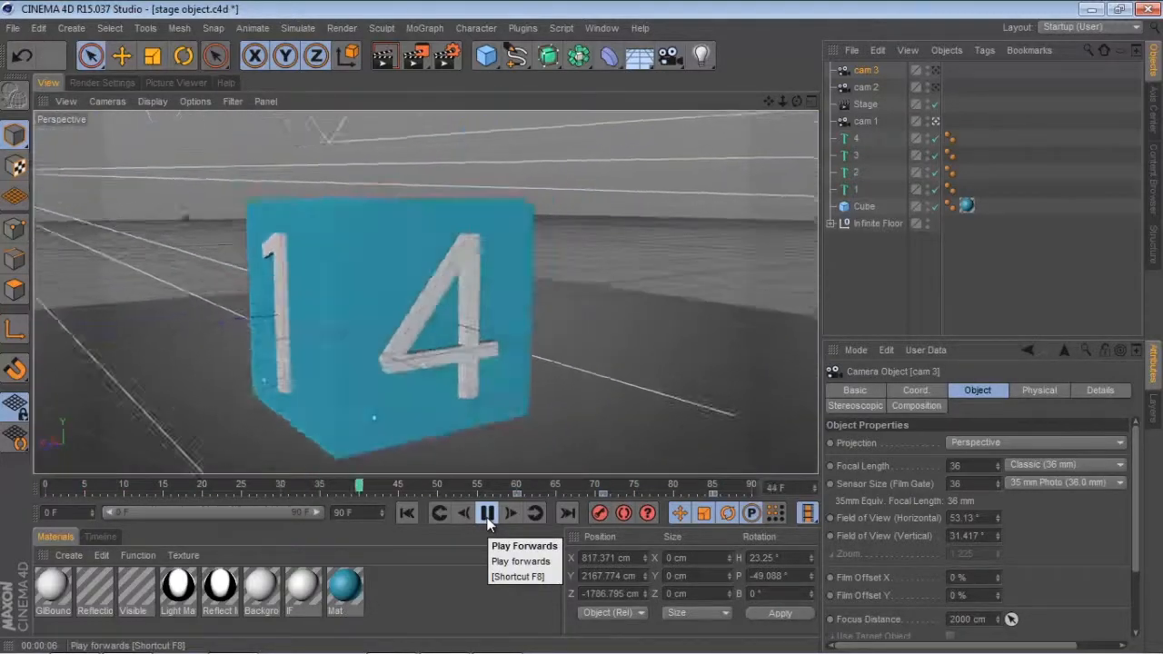
pyautogui.click(487, 516)
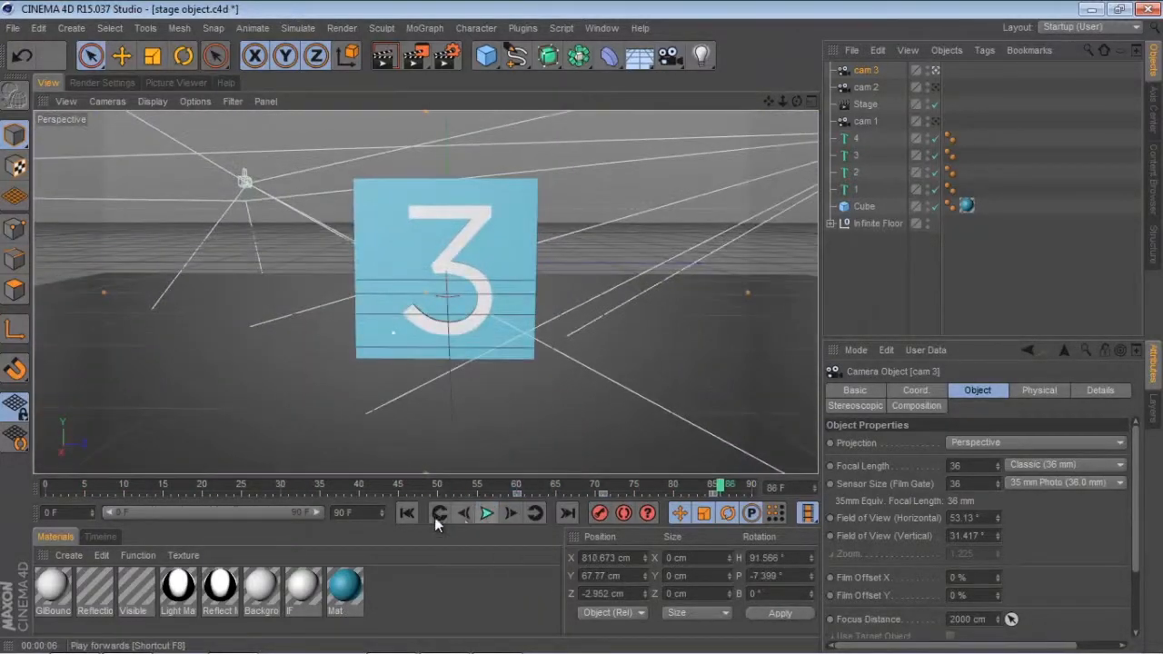